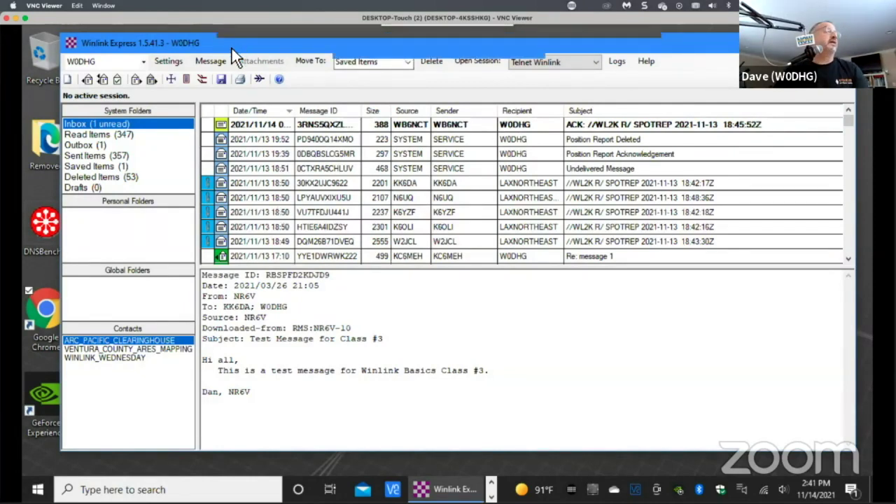
Start a new message and browse the ARC, CA STATE, FEMA and GENERAL Forms template groups.
left_click_drag(237, 41, 222, 50)
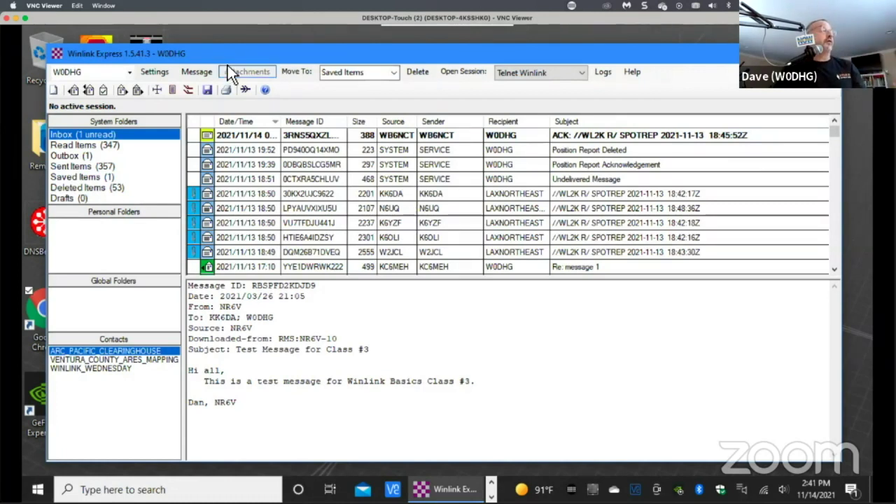
left_click(189, 72)
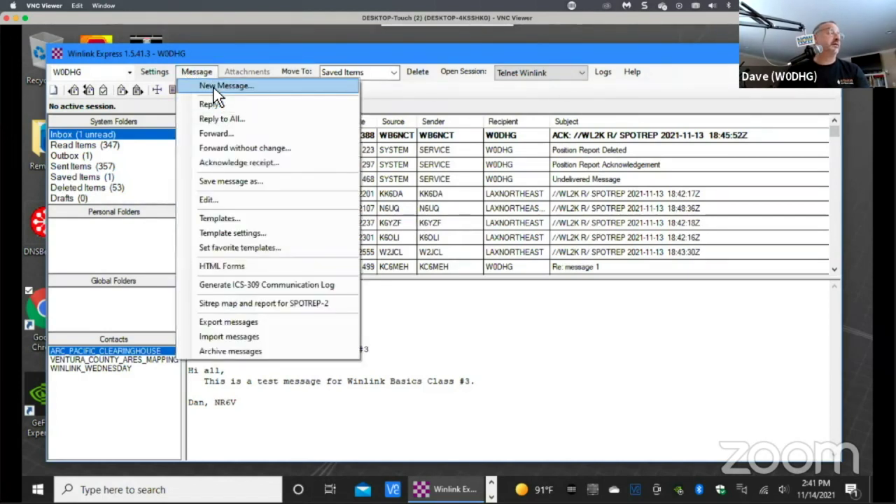
left_click(217, 86)
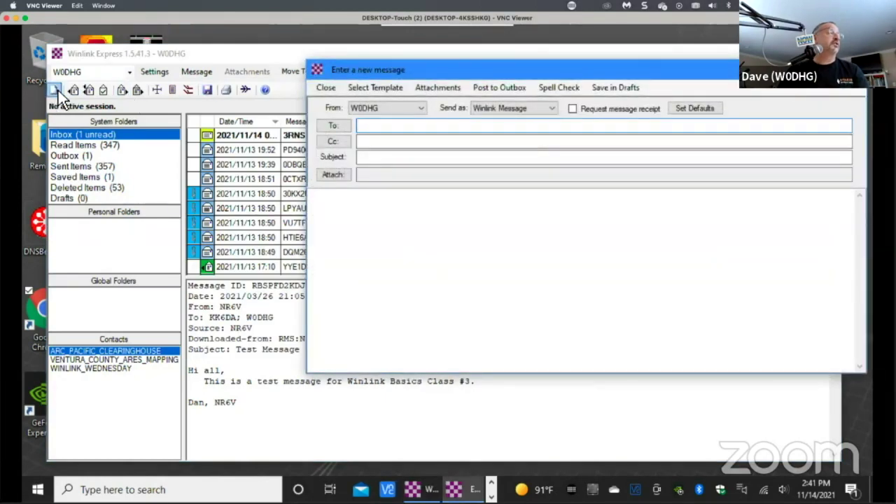
left_click_drag(553, 70, 534, 67)
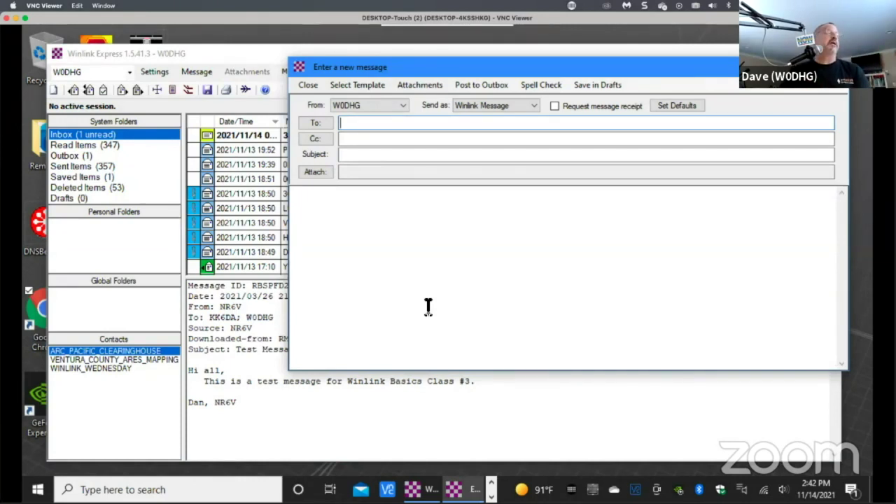
left_click(344, 83)
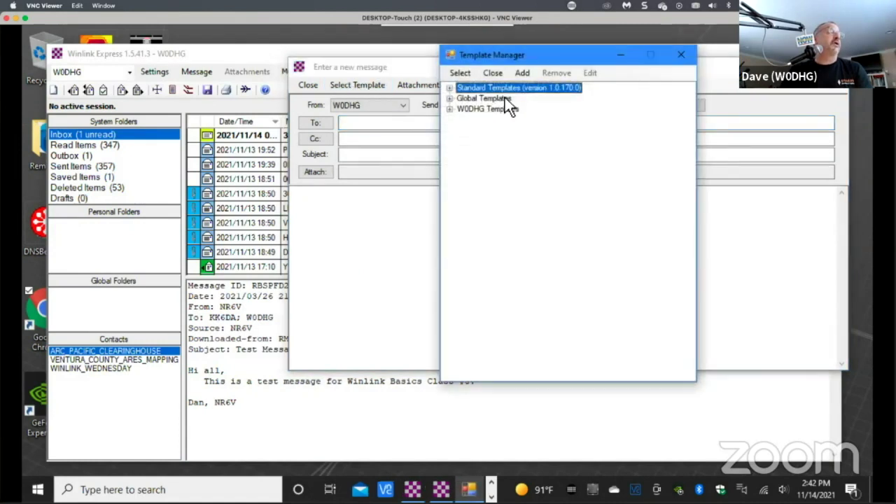
left_click(448, 87)
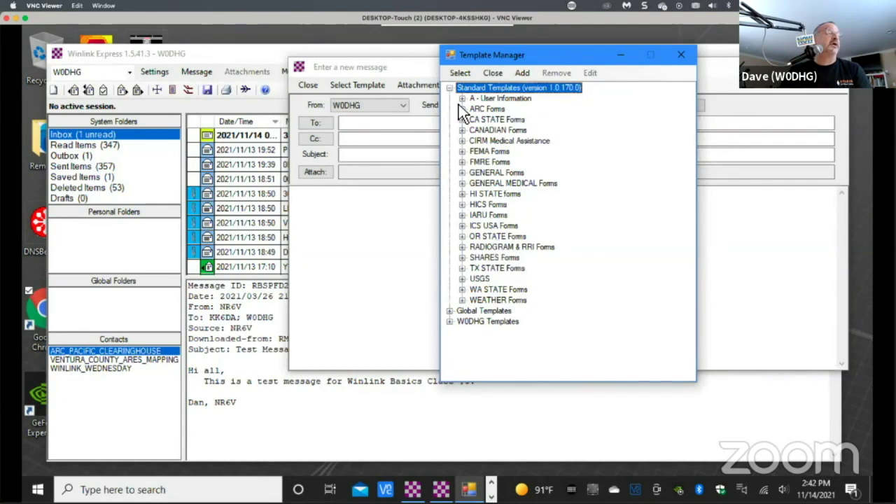
left_click(461, 109)
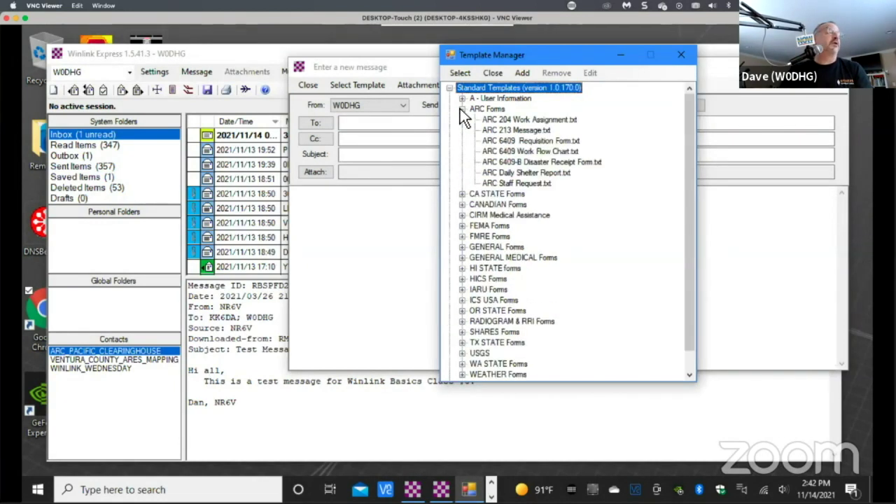
left_click(461, 109)
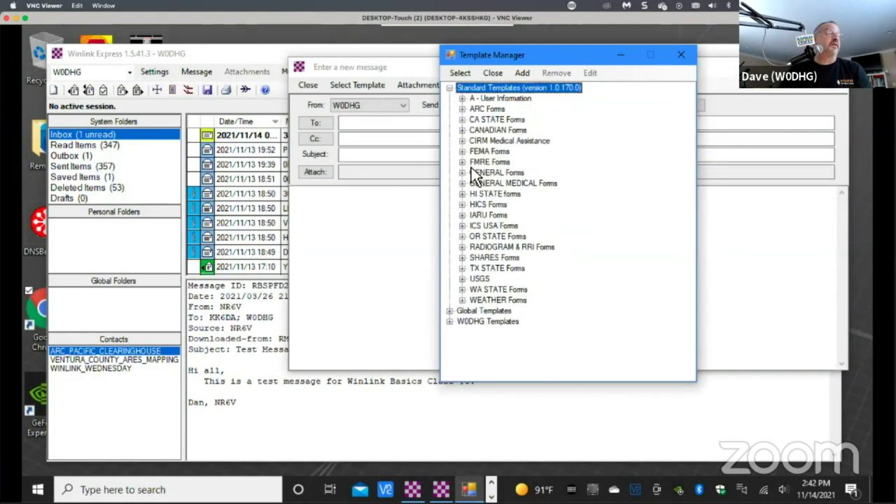
left_click(462, 119)
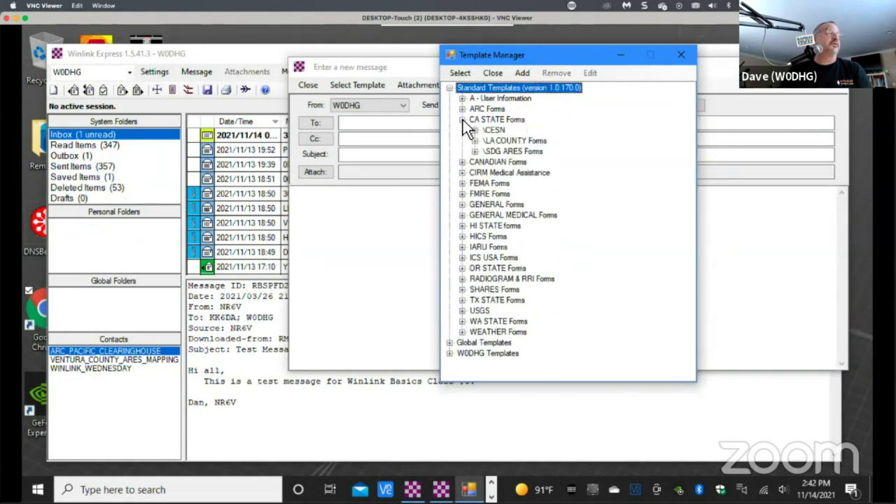
left_click(460, 182)
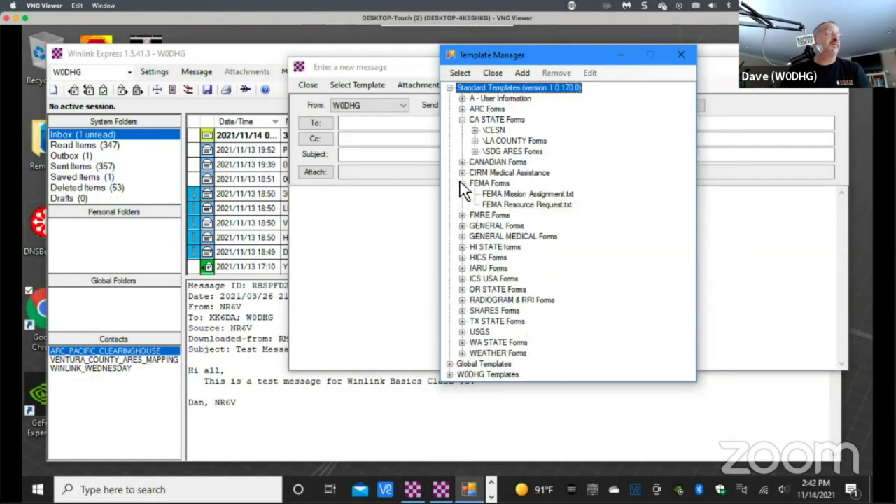
left_click(463, 226)
Look through the HICS and ICS USA Forms templates, then close the browser and discard the draft.
scroll(473, 242, "down", 5)
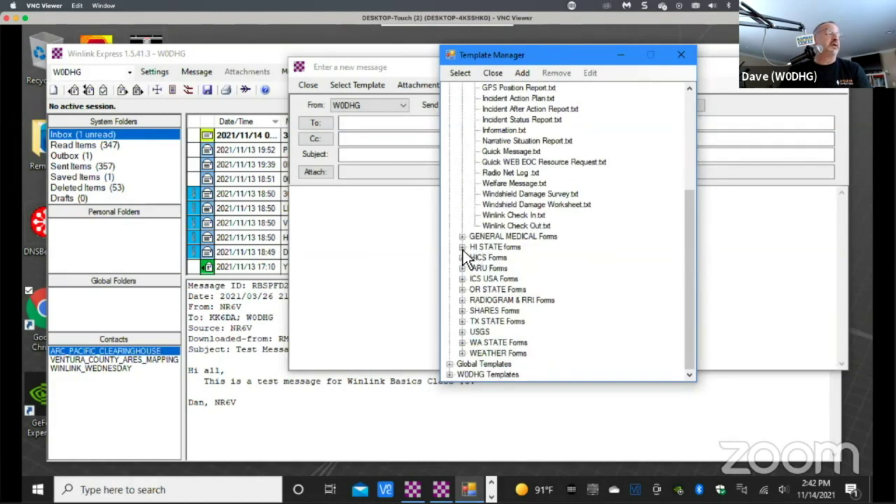
left_click(462, 257)
scroll(462, 260, "down", 2)
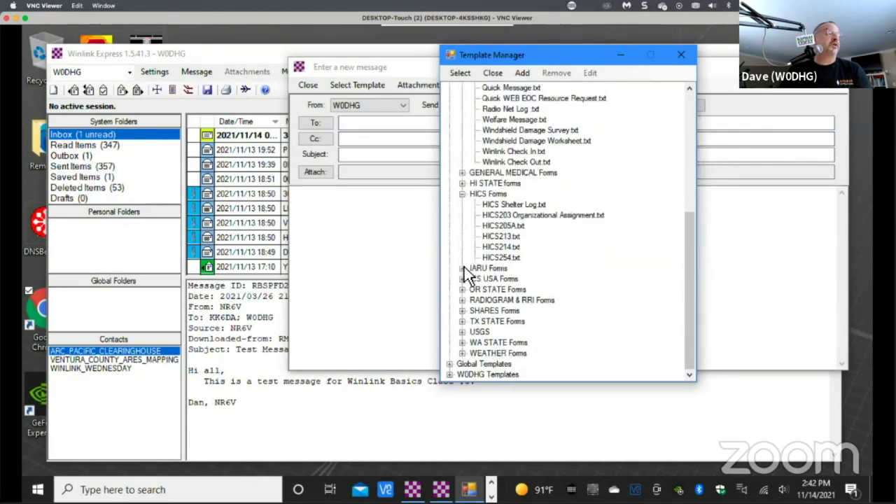
left_click(462, 279)
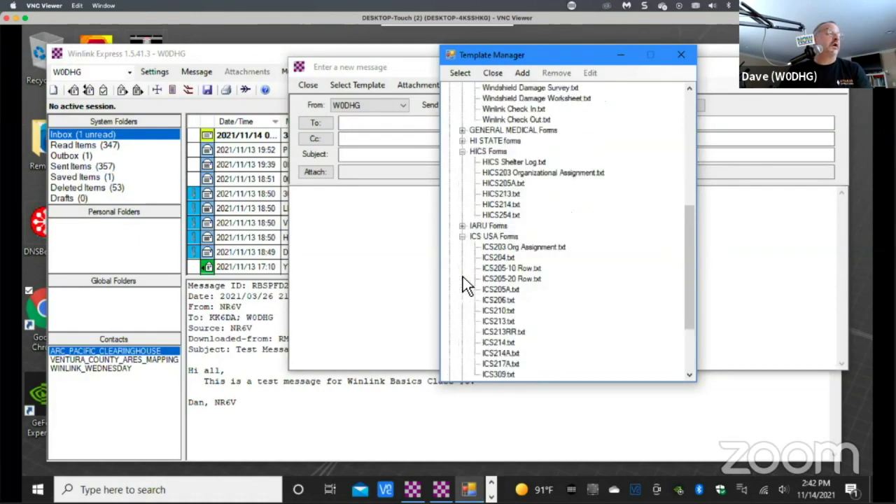
scroll(510, 278, "down", 3)
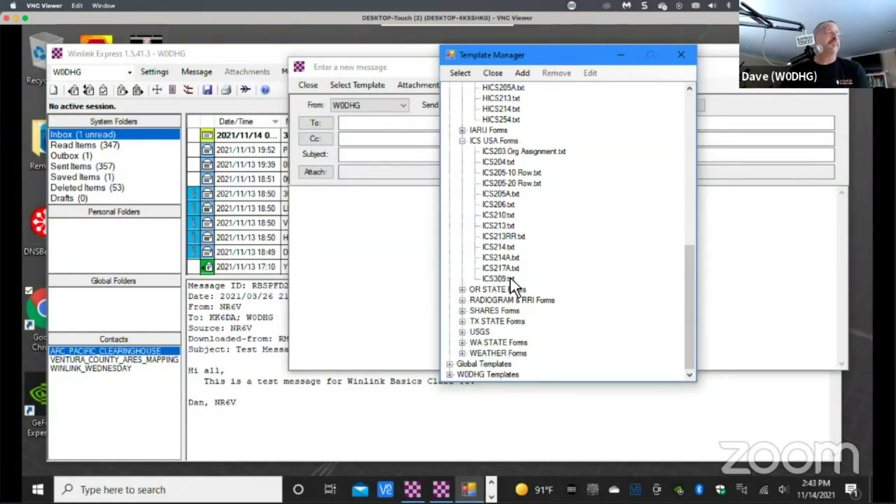
left_click_drag(685, 296, 676, 177)
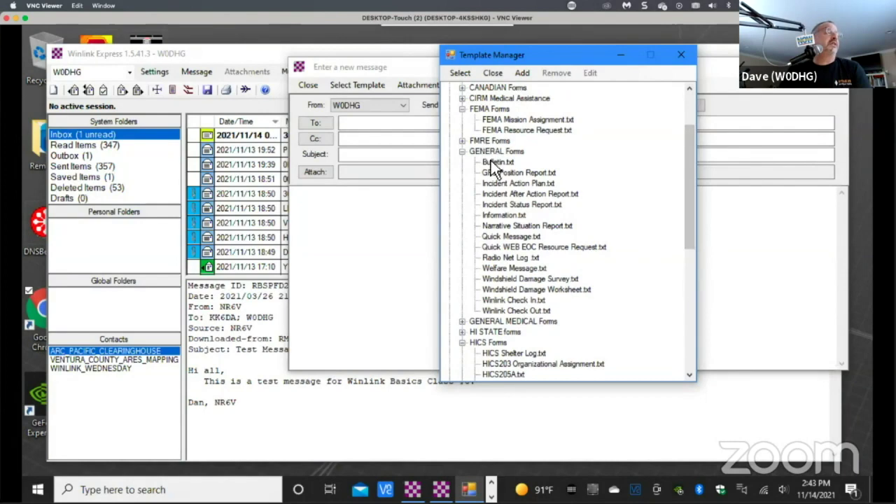
left_click(493, 73)
left_click(307, 86)
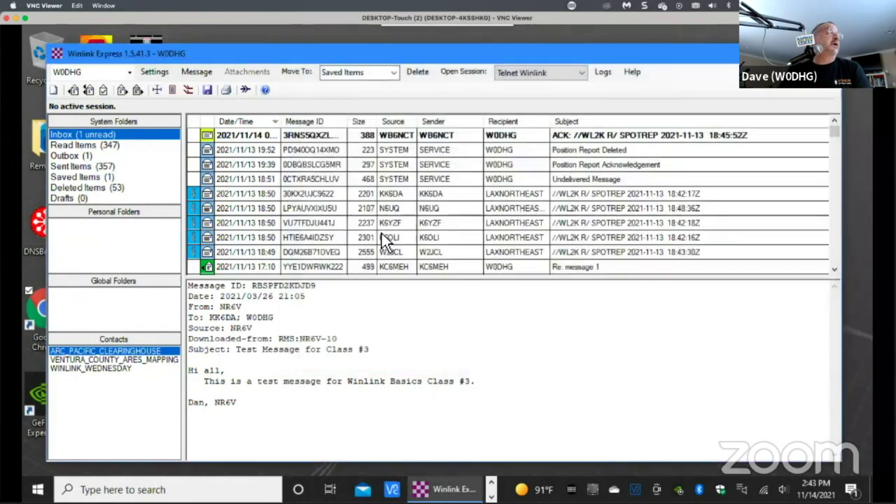
Start a fresh message and open Winlink Check In.txt from Standard Templates > GENERAL Forms.
left_click(54, 90)
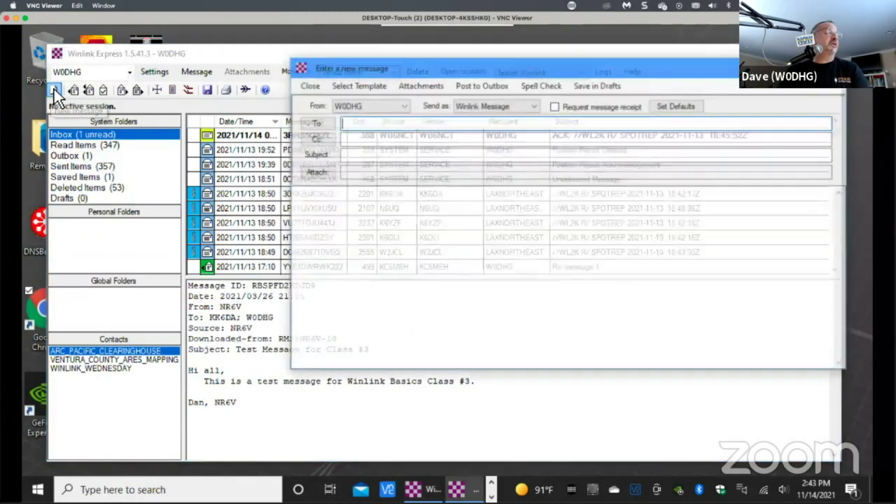
left_click(371, 89)
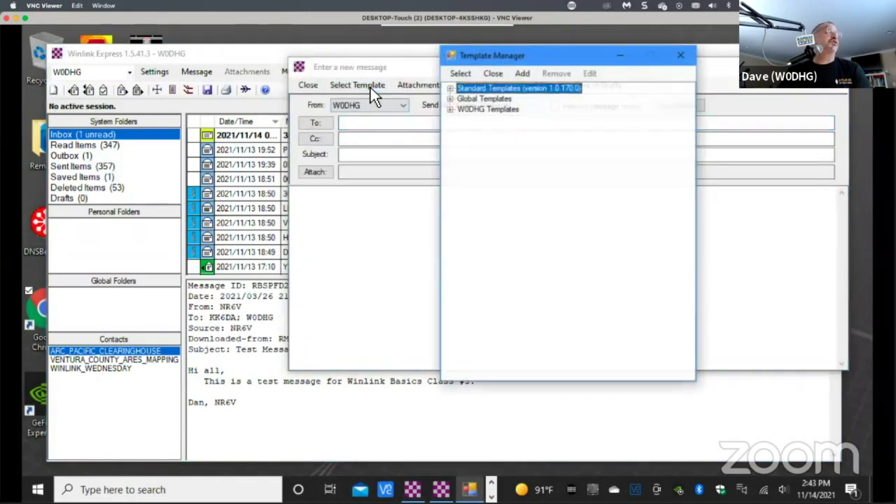
left_click(449, 88)
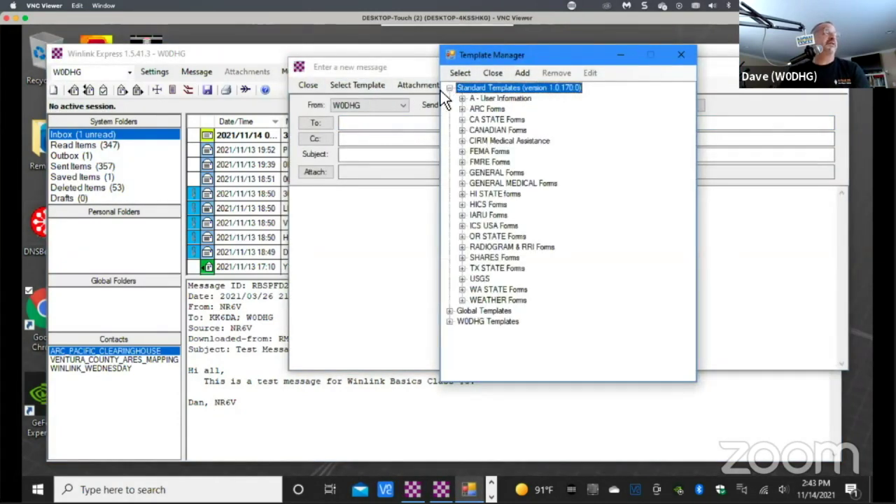
left_click(461, 172)
left_click(536, 321)
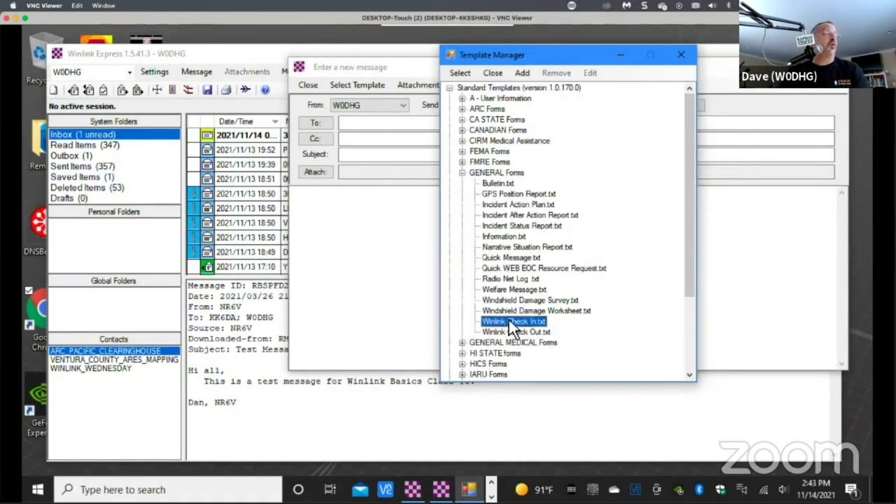
double_click(522, 323)
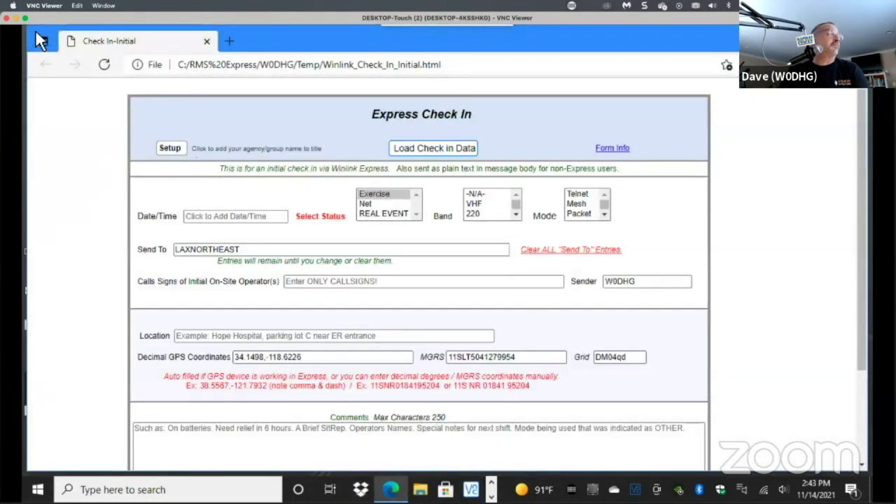
left_click_drag(41, 37, 427, 75)
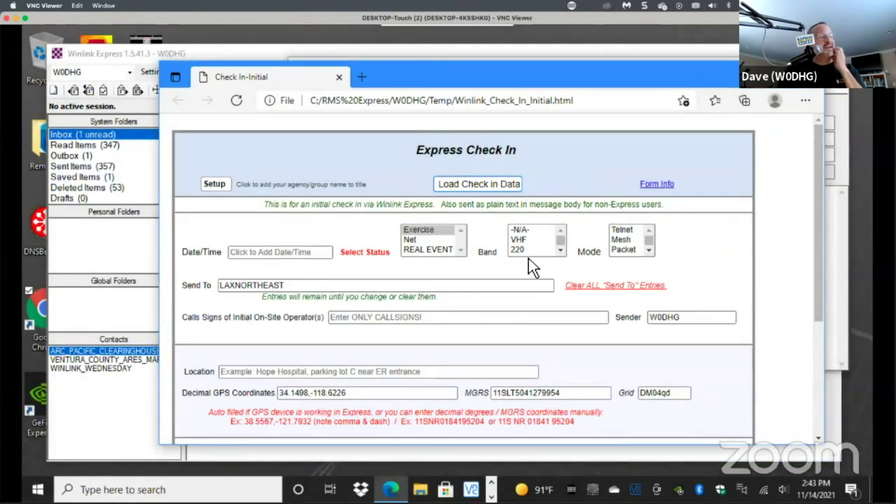
left_click(253, 254)
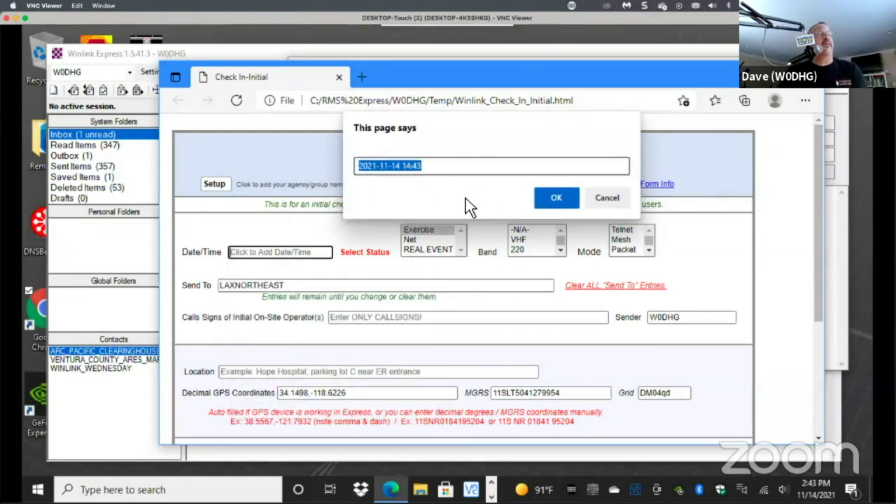
left_click(552, 198)
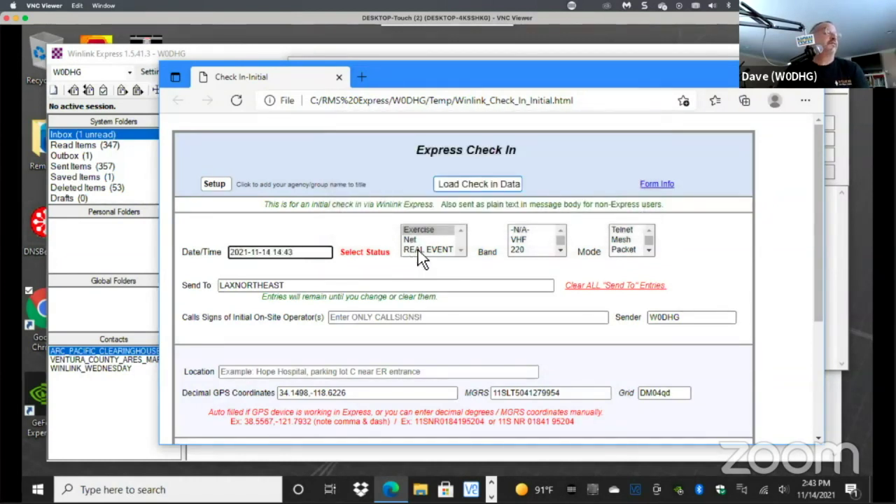
left_click(417, 230)
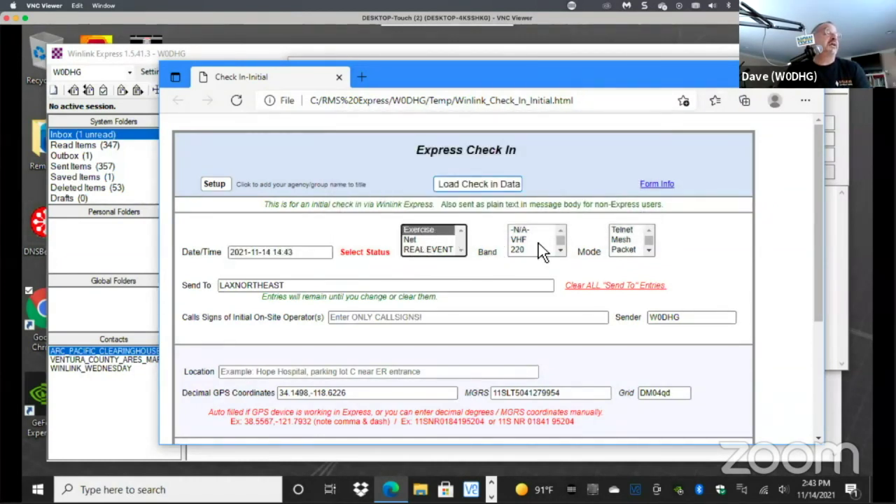
Set the check-in session mode to Telnet.
left_click(559, 250)
left_click(559, 248)
left_click(560, 248)
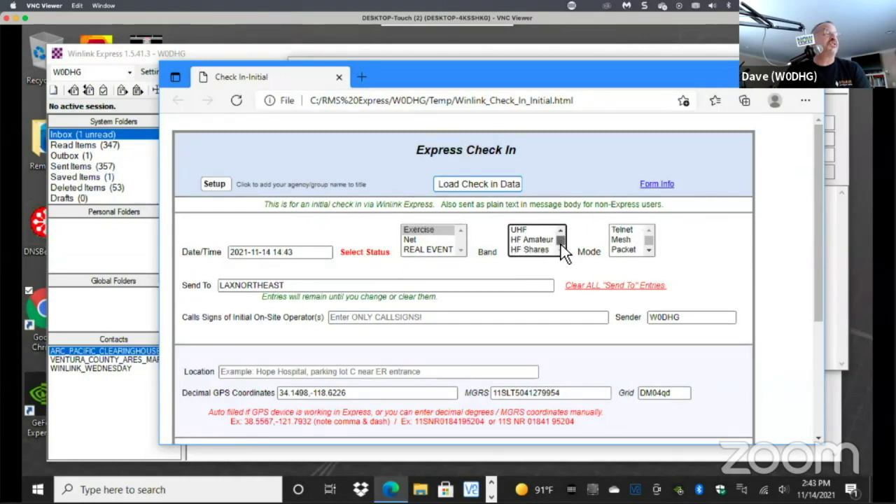
left_click_drag(562, 234, 562, 226)
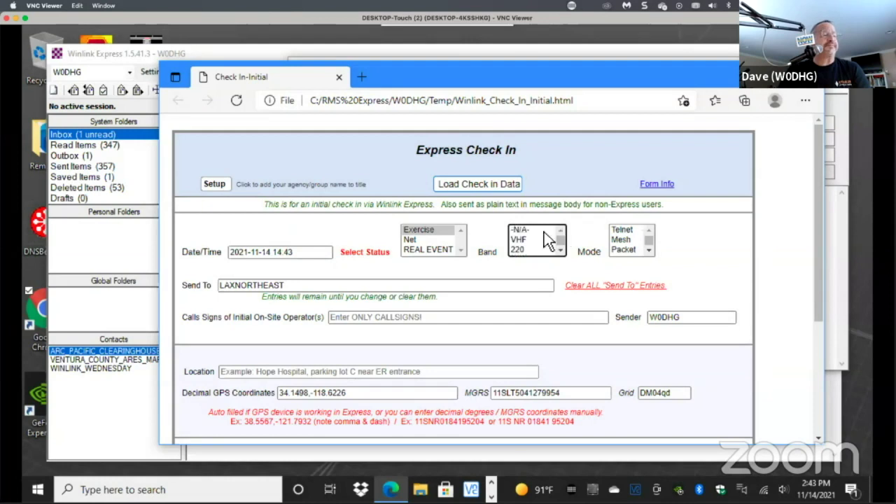
left_click(620, 233)
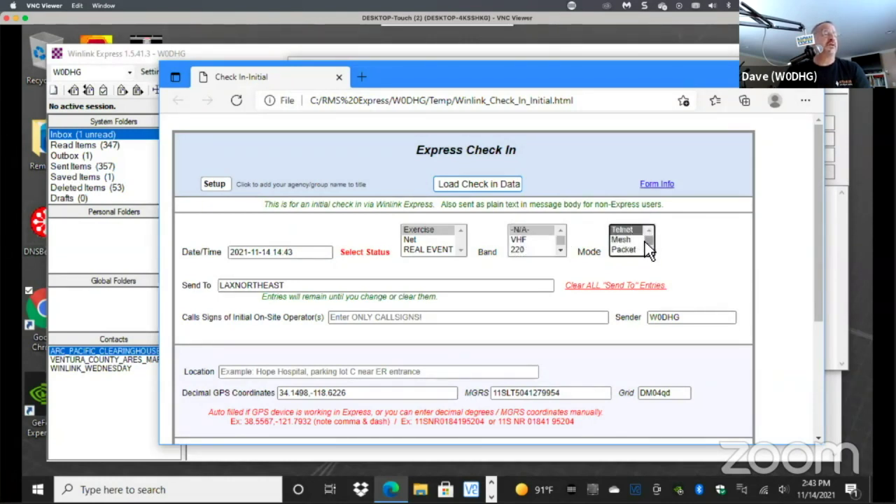
left_click(645, 249)
left_click(644, 248)
left_click(644, 248)
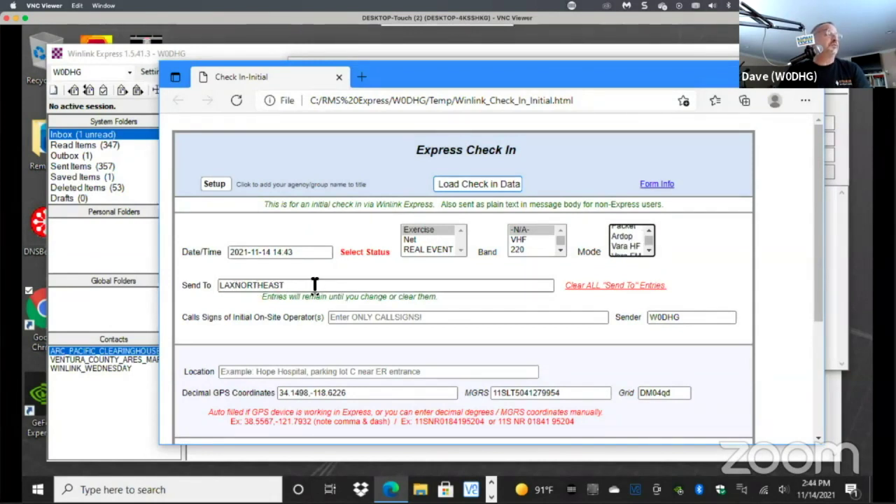
Replace Send To with the recipient's call sign and fill in the saved list of six operators.
triple_click(310, 285)
type("kk6da")
key("Tab")
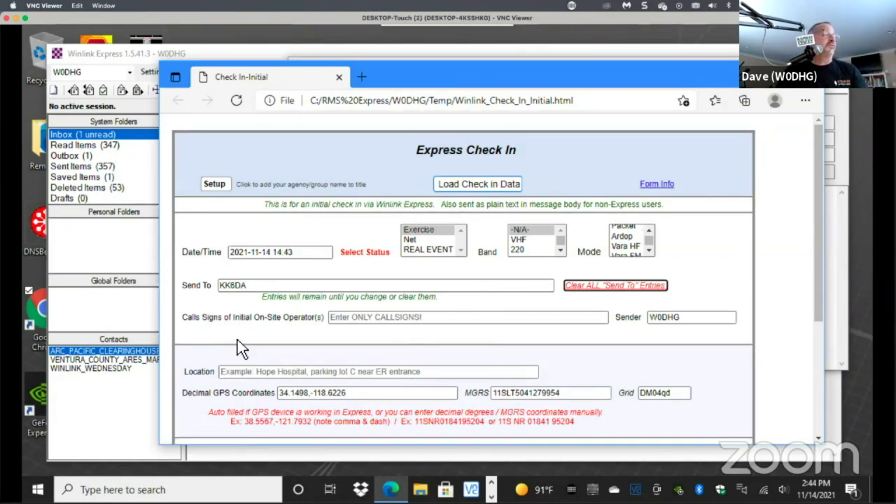
left_click(340, 318)
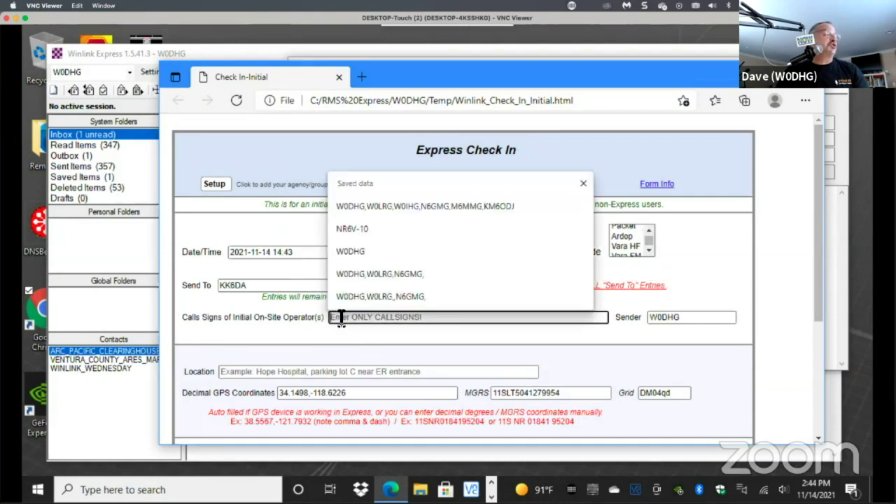
left_click(380, 207)
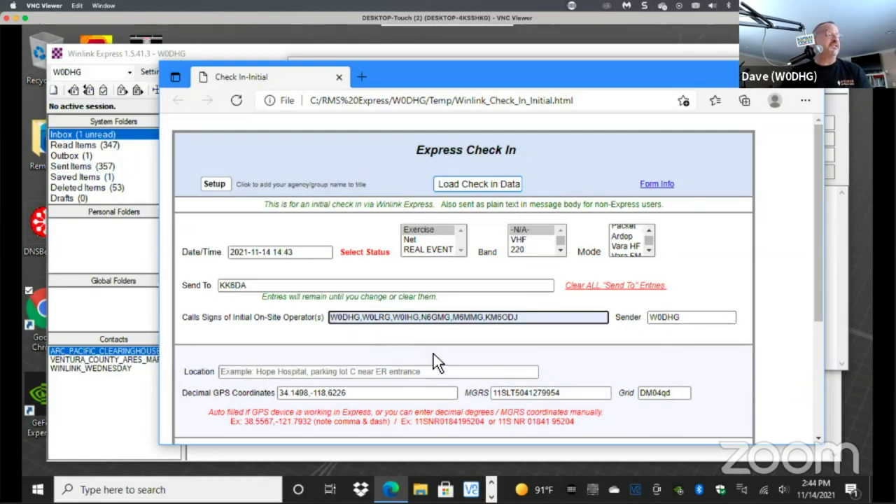
scroll(266, 364, "down", 3)
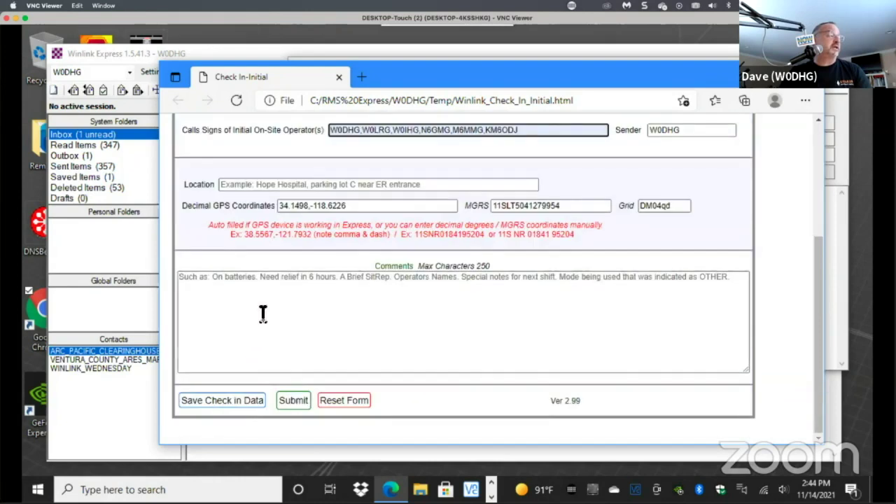
Set Location to Woodland Hills, CA and enter the comment 'We are hungry. pease send PIZZA.'.
left_click(227, 185)
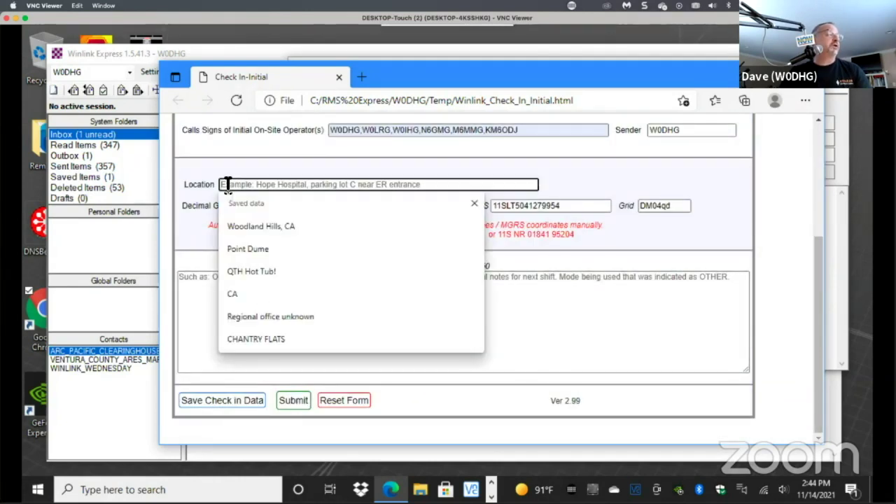
left_click(245, 219)
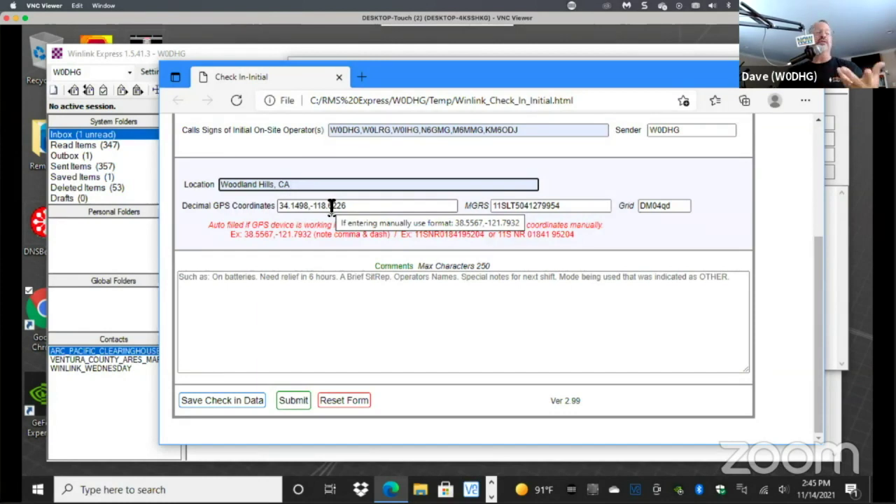
left_click(205, 295)
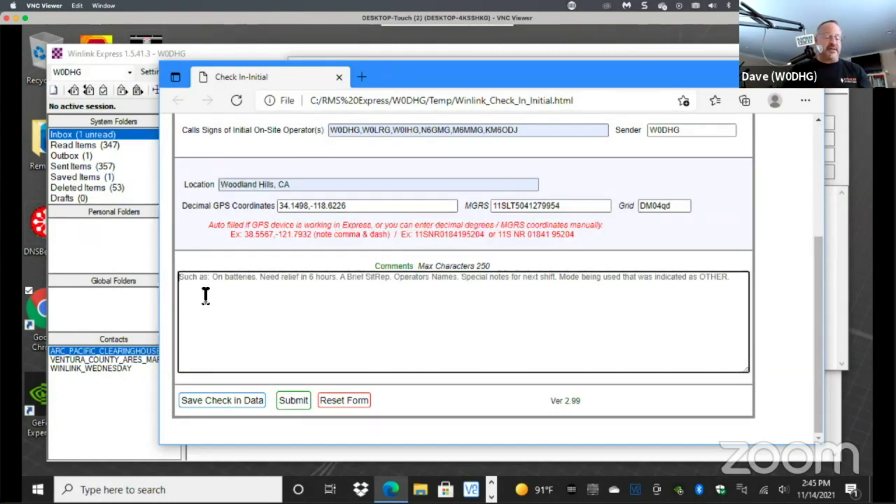
type("We are hung")
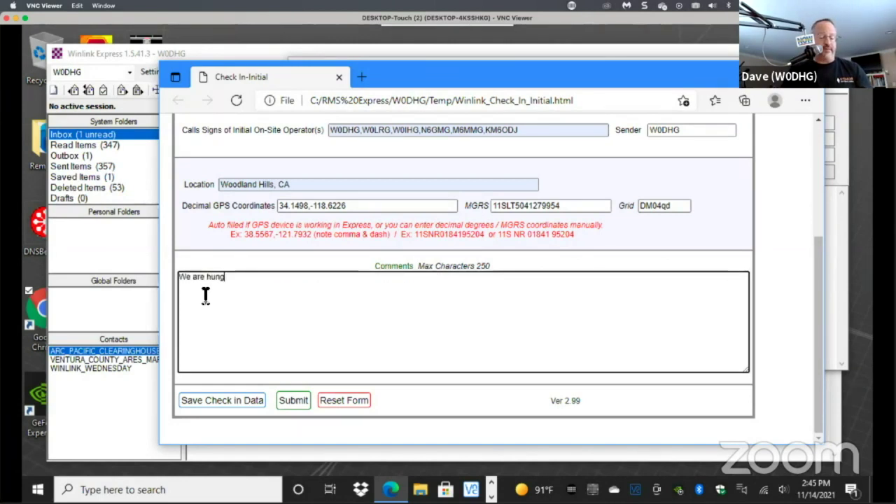
type("ry. pease send")
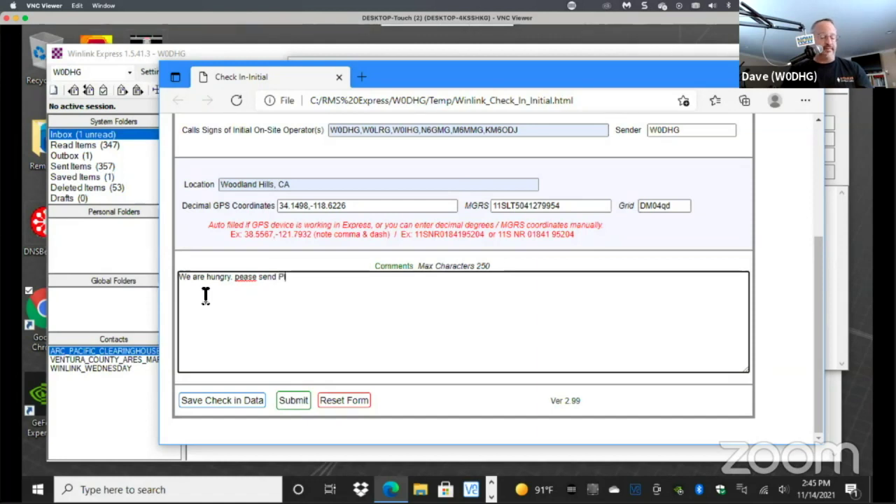
type(" PIZZA.")
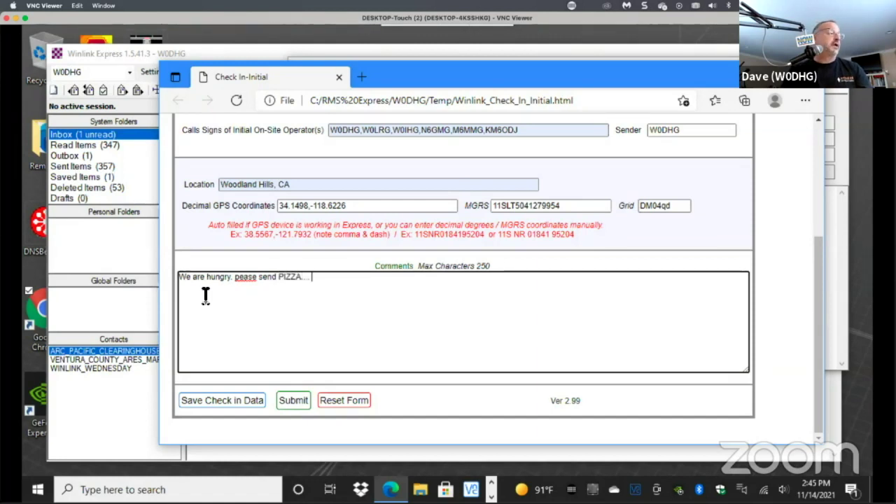
Correct 'pease' to 'please' using the spelling suggestion and submit the check-in form.
right_click(244, 277)
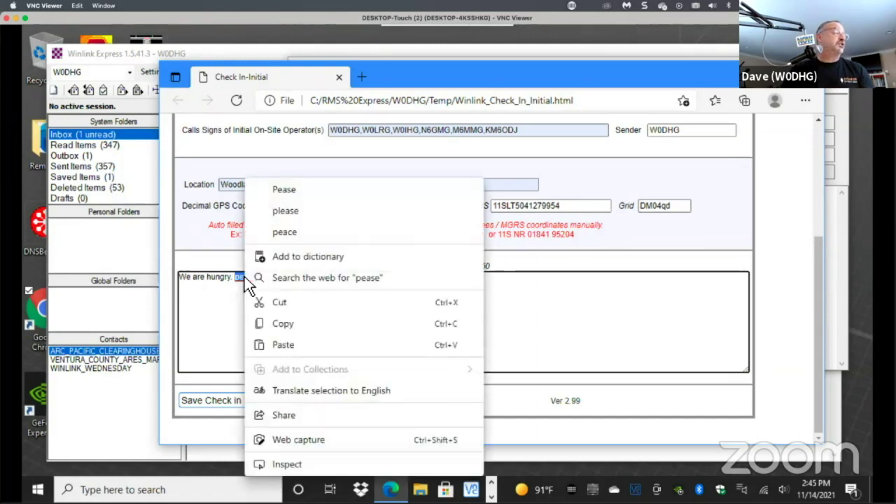
left_click(285, 210)
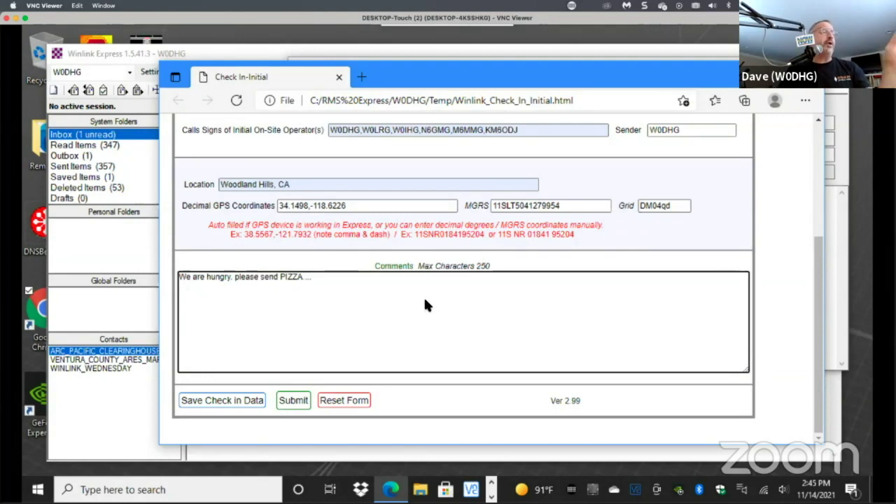
scroll(425, 302, "up", 3)
scroll(426, 302, "down", 3)
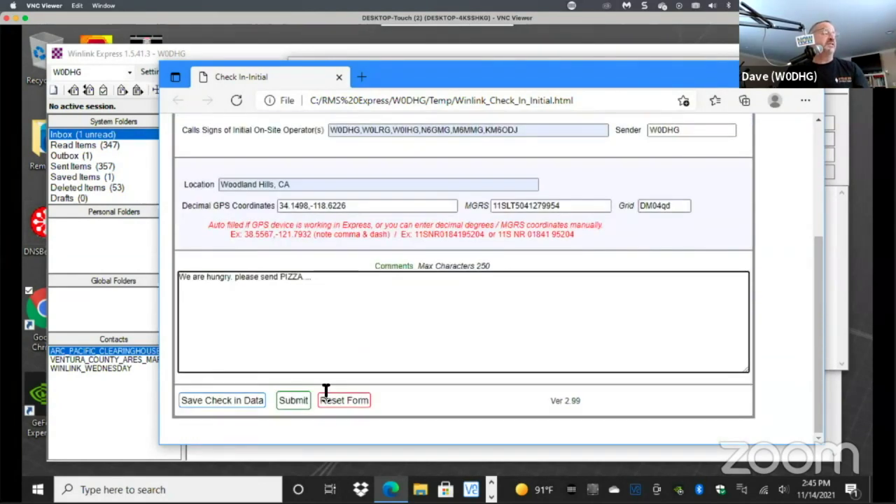
left_click(290, 404)
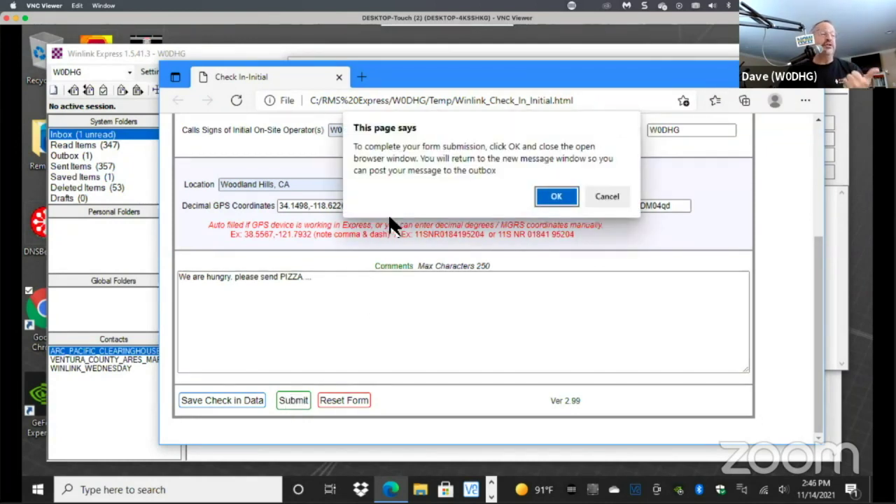
Confirm the form submission and close the browser to return to the new message.
left_click(554, 197)
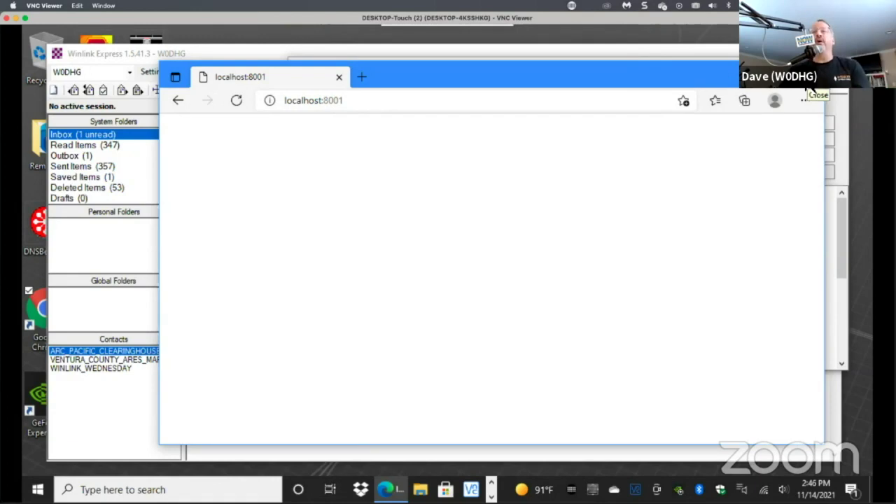
left_click(806, 78)
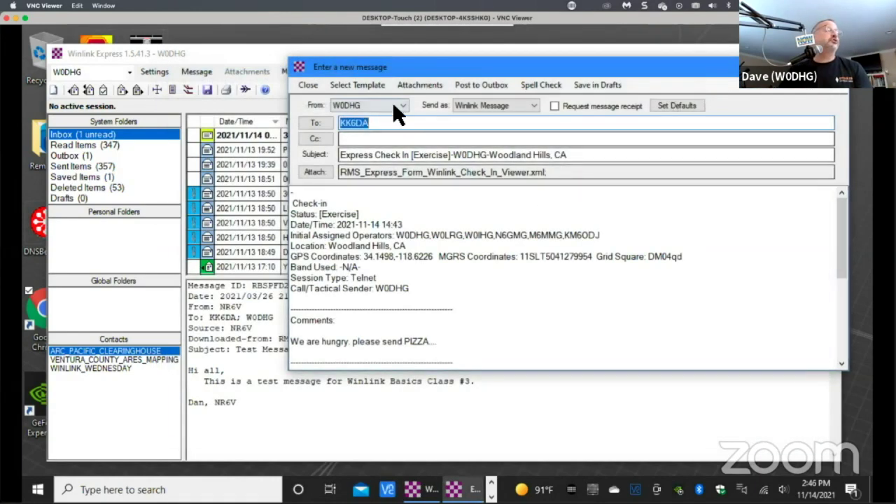
left_click_drag(430, 63, 392, 61)
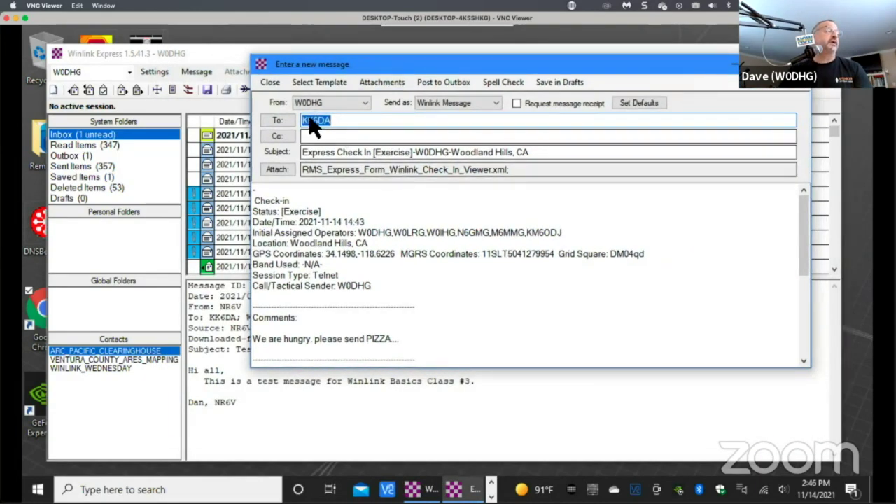
Add two stations' call signs to the message's Cc field.
left_click(334, 139)
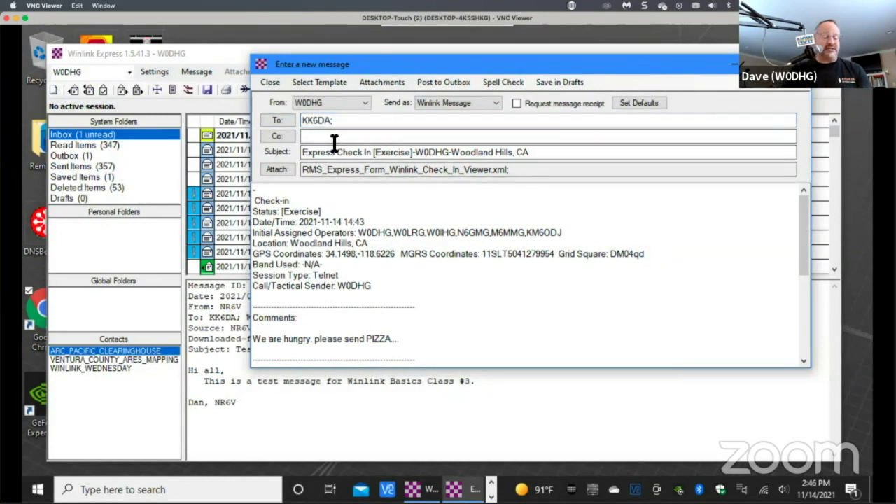
type("W6AH")
key("Tab")
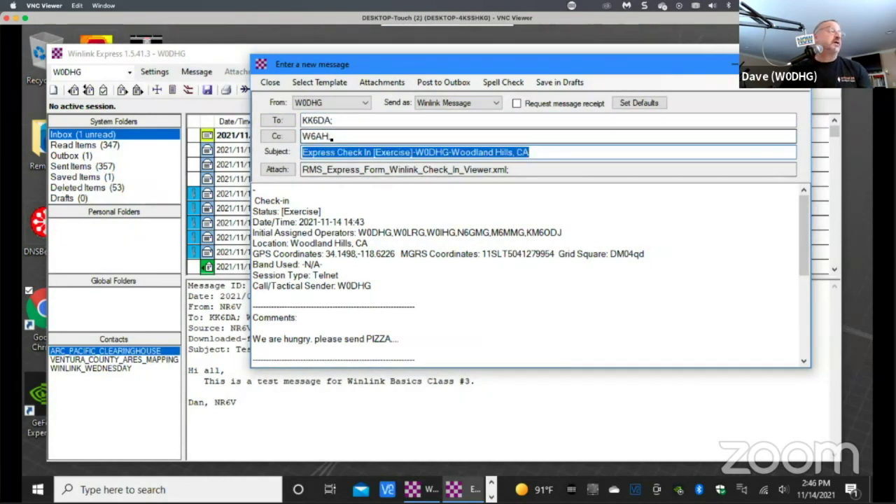
left_click(357, 136)
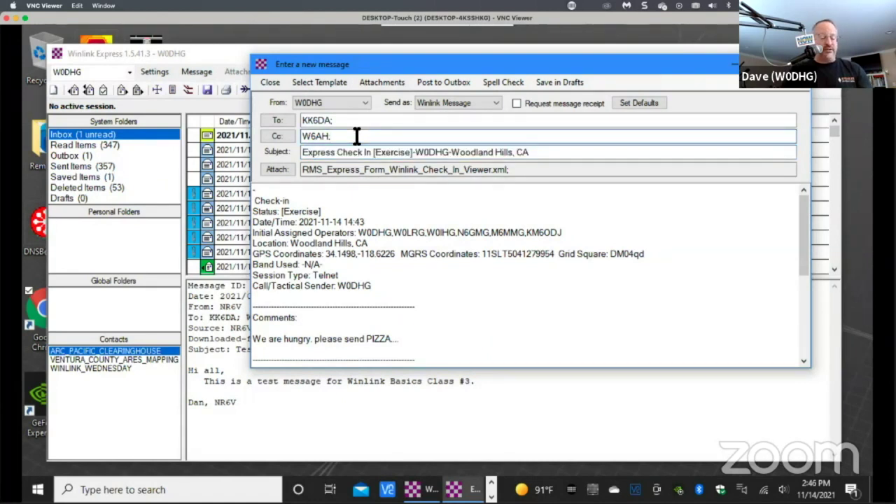
type("nr6v")
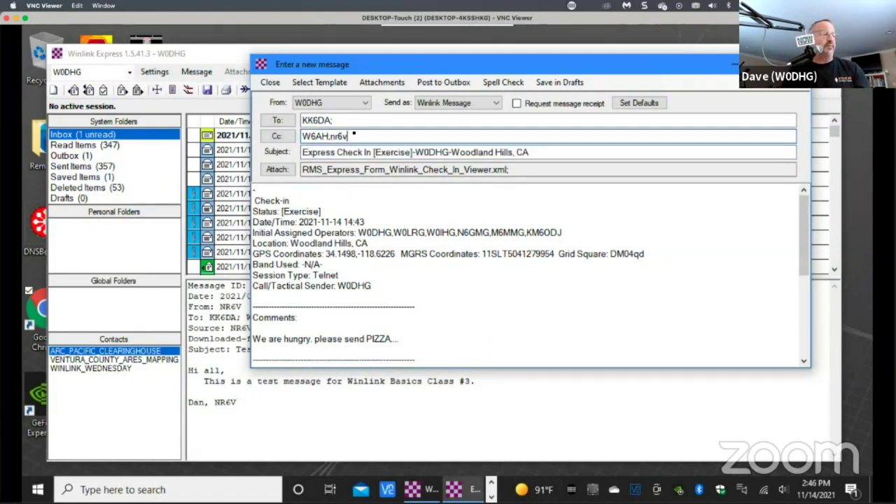
key("Tab")
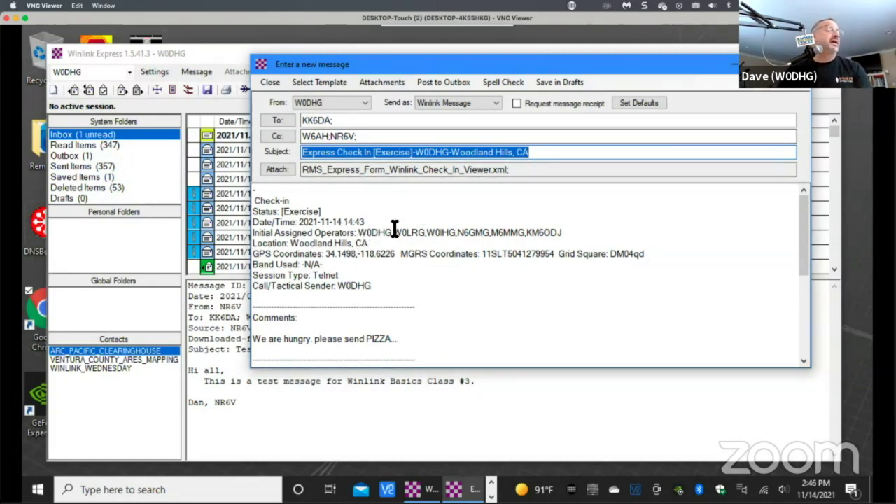
scroll(414, 284, "down", 5)
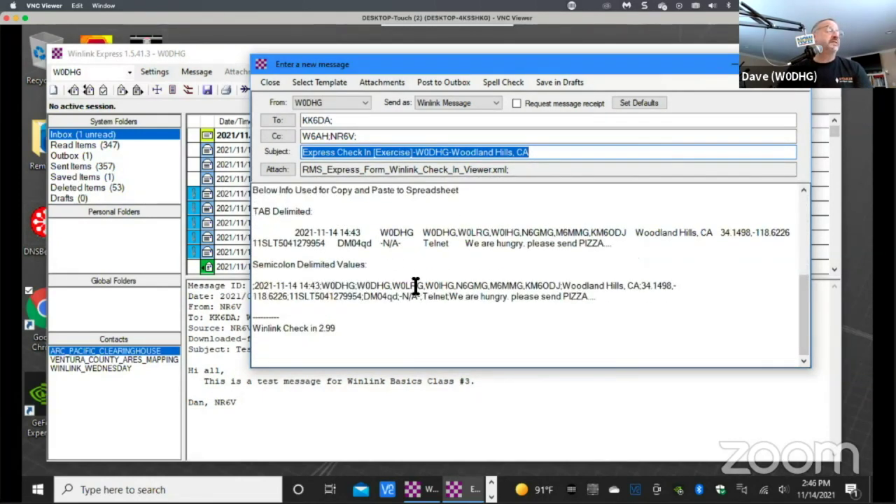
scroll(414, 285, "up", 3)
scroll(414, 285, "down", 3)
scroll(414, 285, "up", 1)
scroll(414, 286, "up", 3)
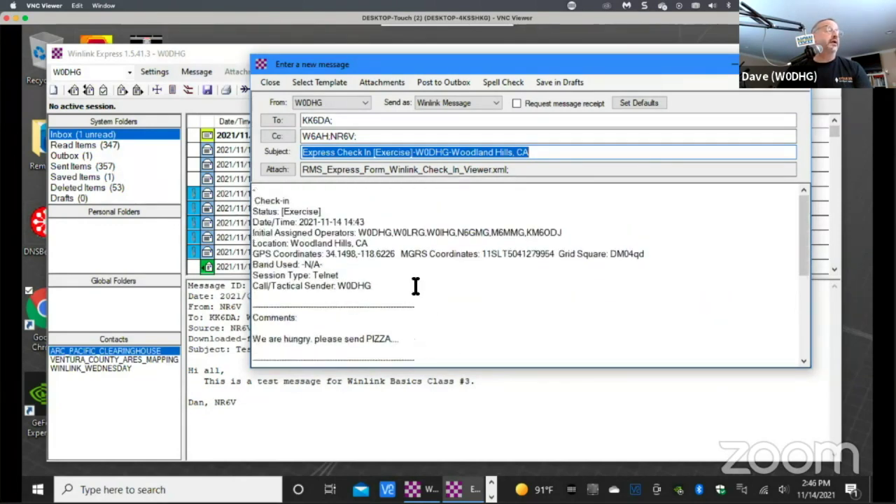
Post the Woodland Hills check-in message to the Outbox and view its two waiting messages.
left_click(454, 82)
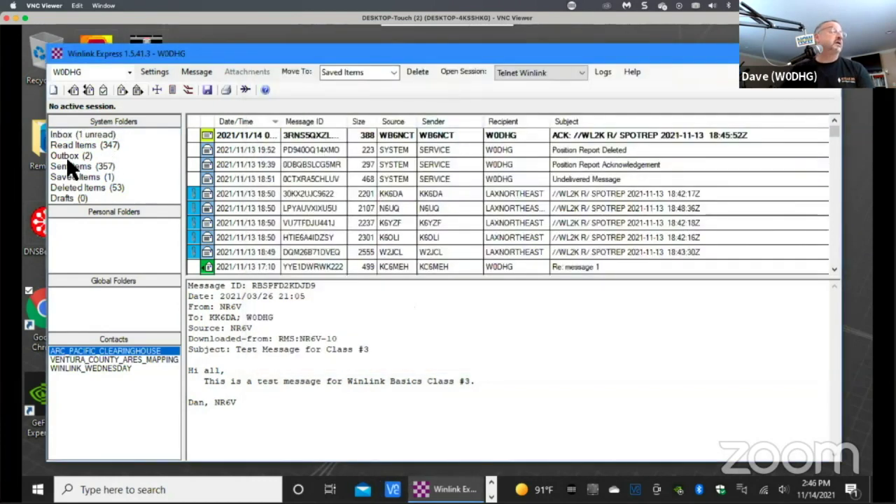
left_click(77, 155)
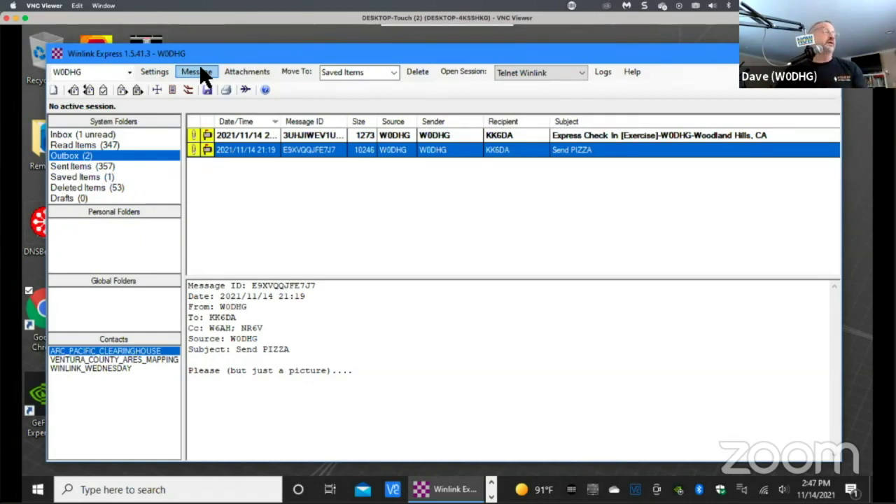
Start a new blank message from the Message menu.
left_click(200, 73)
left_click(218, 86)
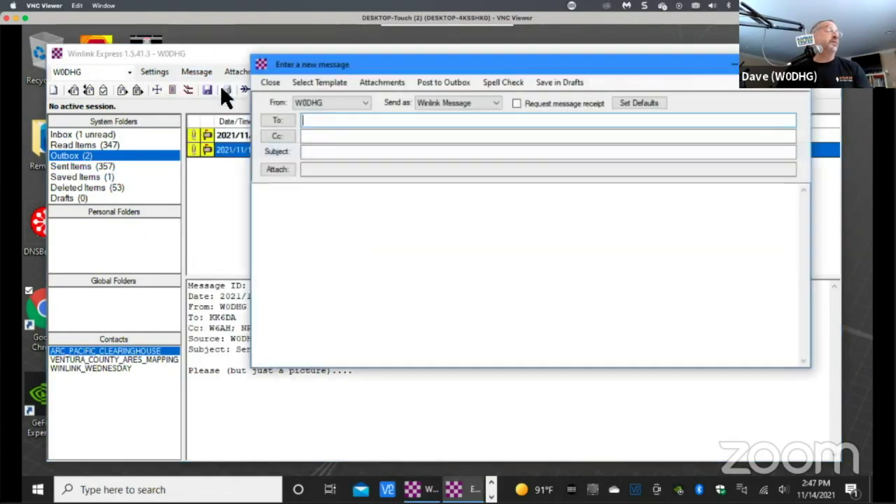
left_click_drag(409, 64, 506, 170)
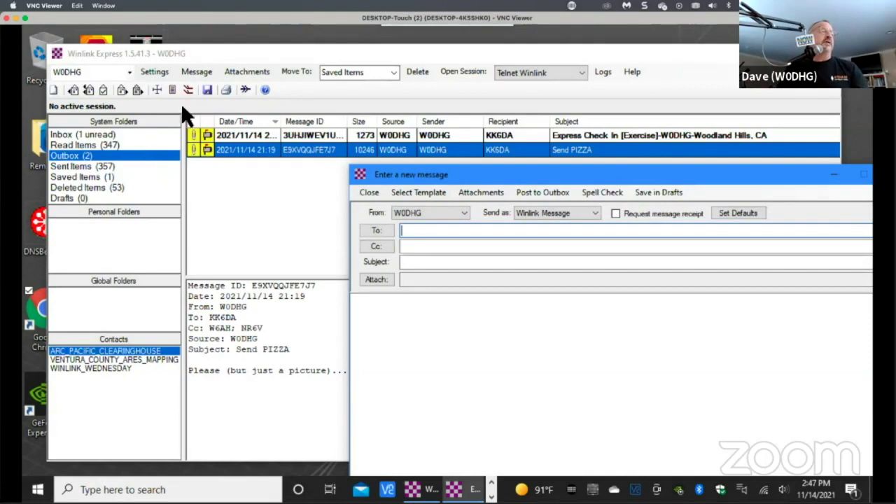
left_click_drag(637, 178, 553, 62)
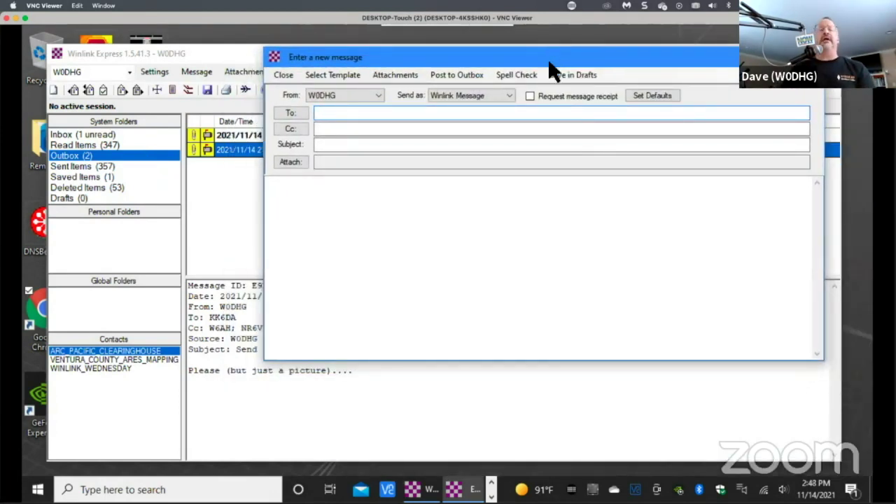
Expand Standard Templates > SHARES Forms in the template list and select SHARES Spotrep-2.txt.
left_click(330, 74)
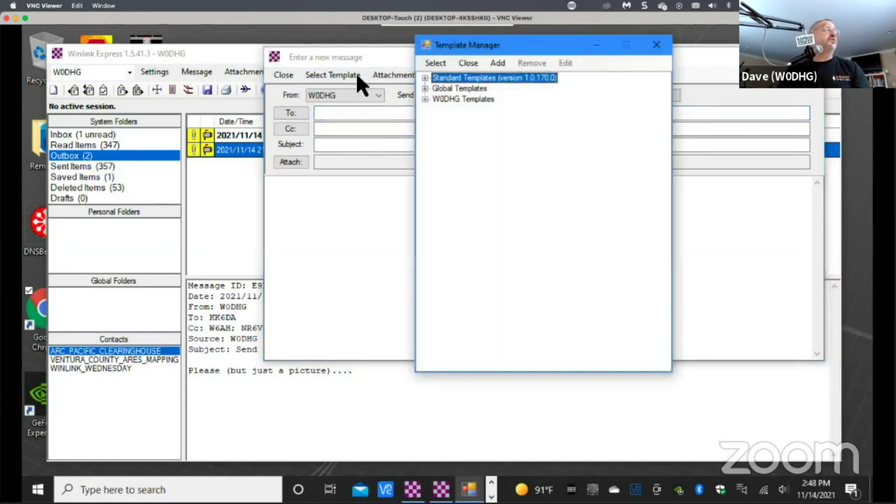
left_click(425, 79)
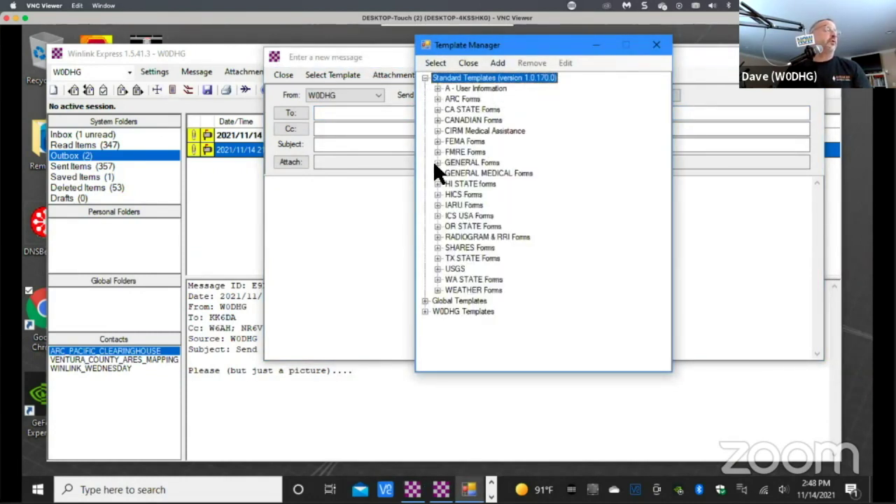
left_click(437, 247)
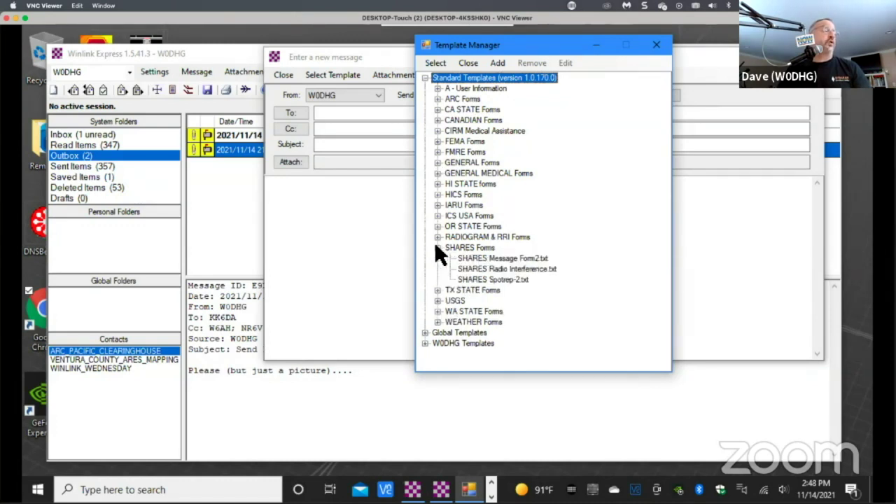
left_click(477, 280)
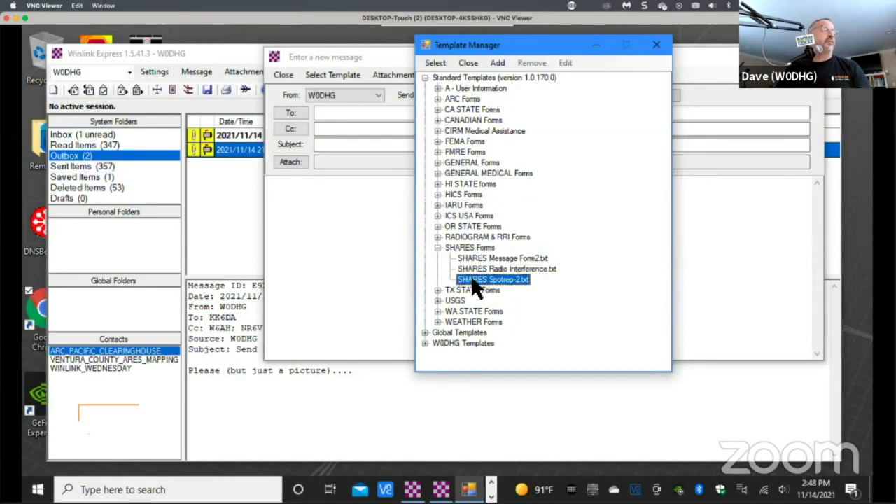
Open the SHARES Spotrep-2 form and keep Precedence at Routine.
double_click(476, 280)
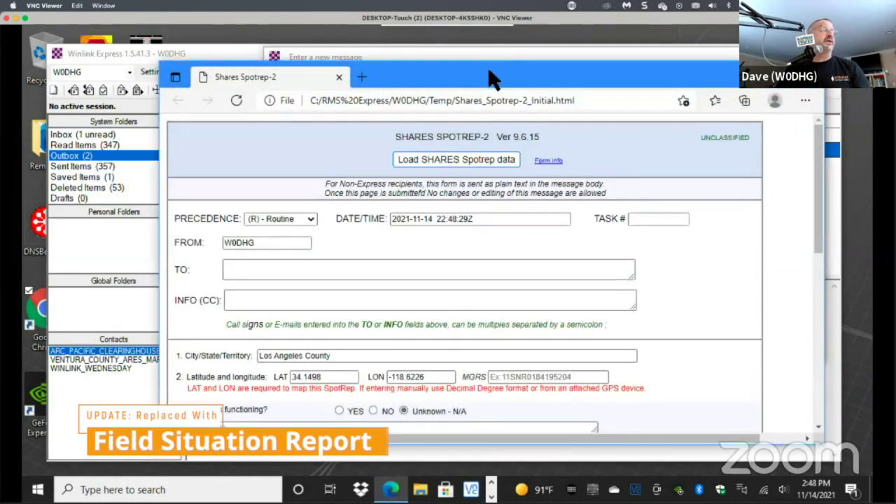
left_click_drag(488, 77, 482, 71)
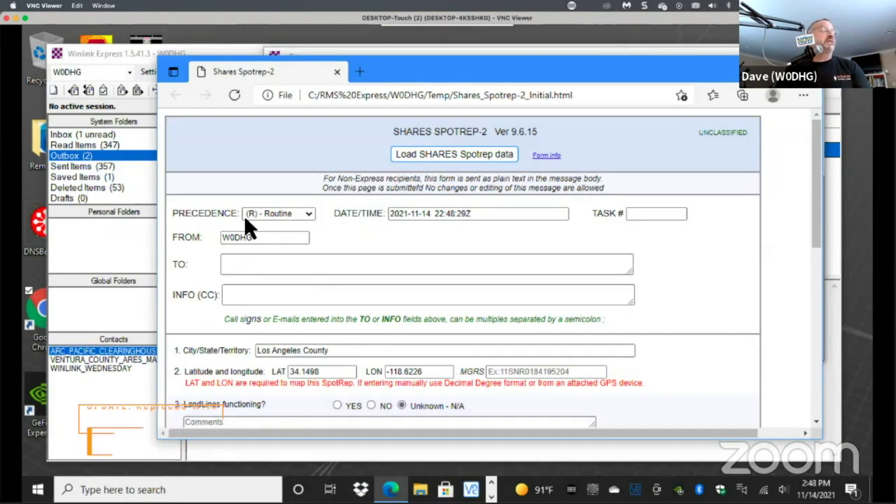
left_click(307, 213)
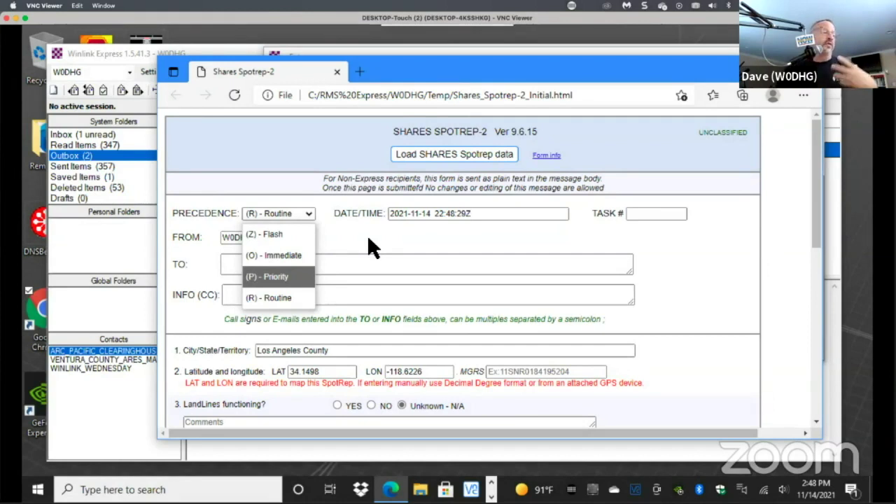
left_click(280, 212)
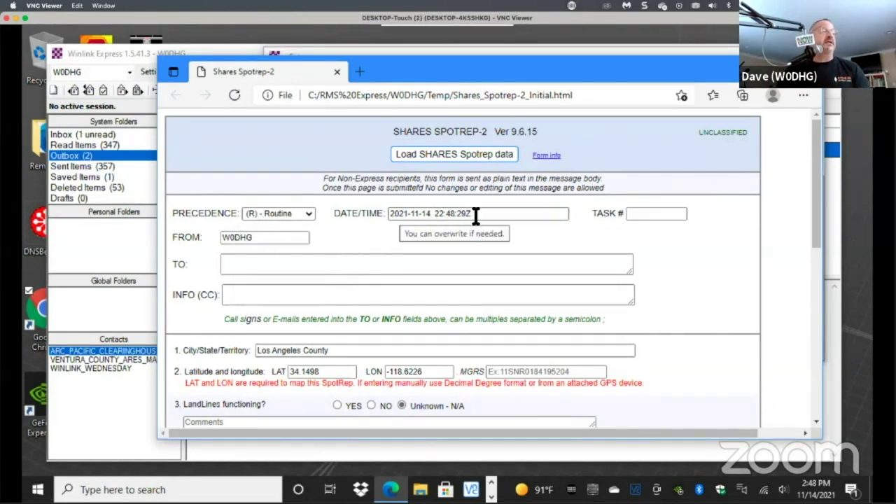
Enter TASK # 123abc and the recipient's call sign in TO.
left_click(653, 214)
type("123")
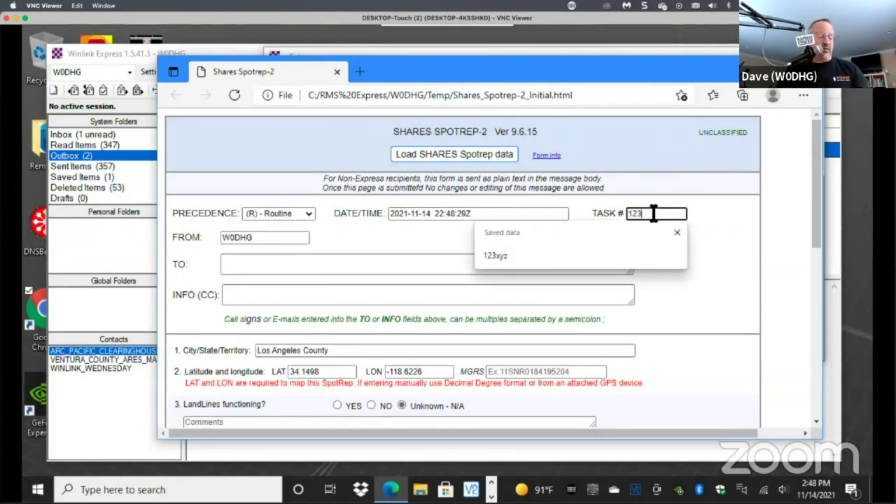
type("abc")
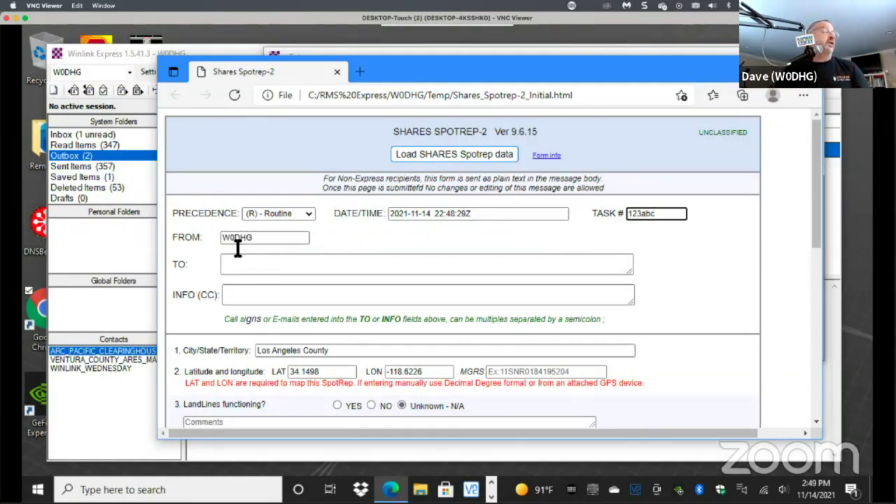
left_click(258, 261)
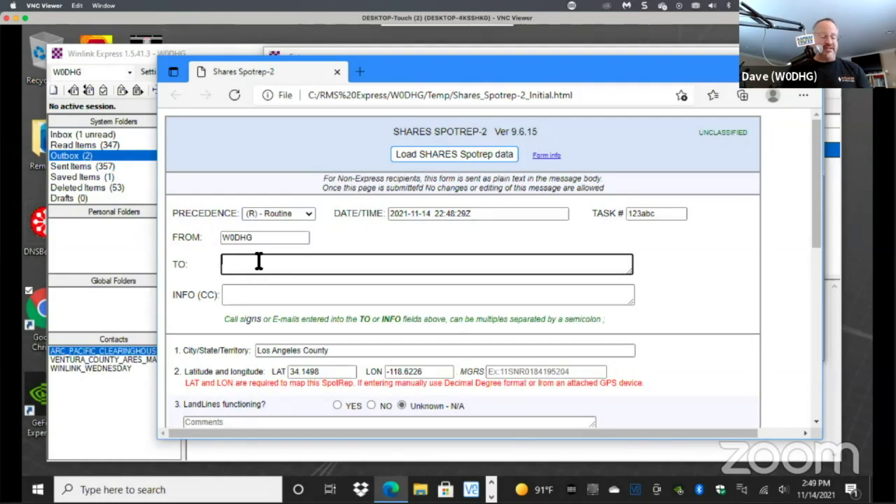
type("kk6da")
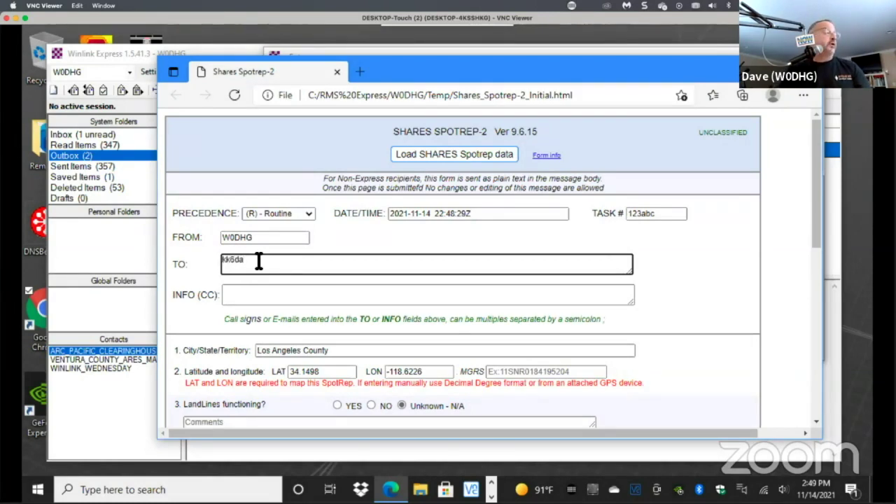
key("Tab")
Mark landlines, cell phones, water, commercial power and internet as YES (functioning).
scroll(373, 280, "down", 3)
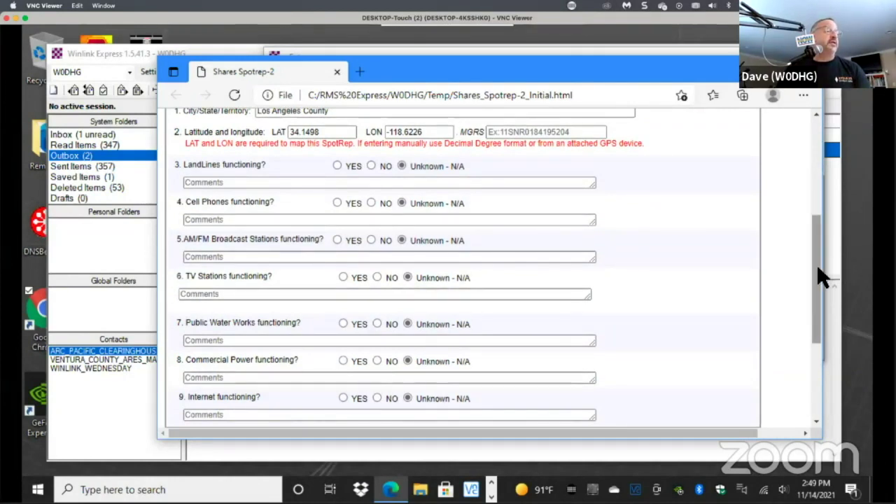
scroll(817, 263, "up", 1)
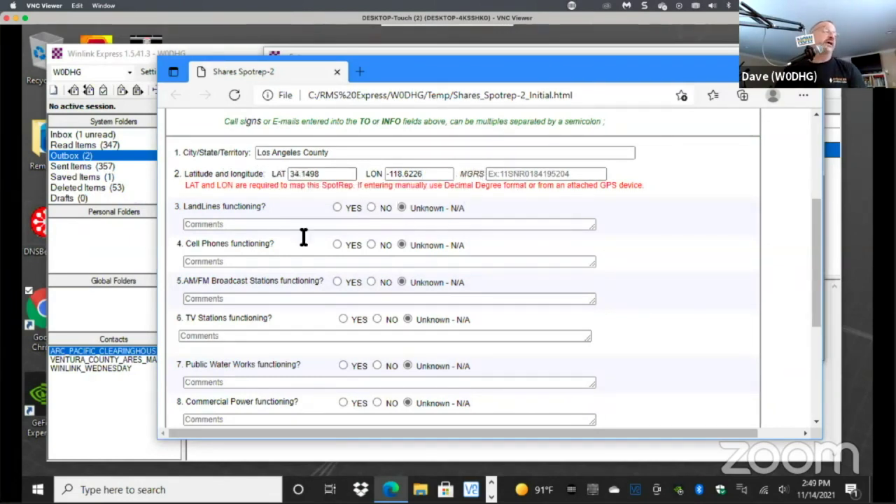
left_click_drag(810, 237, 818, 257)
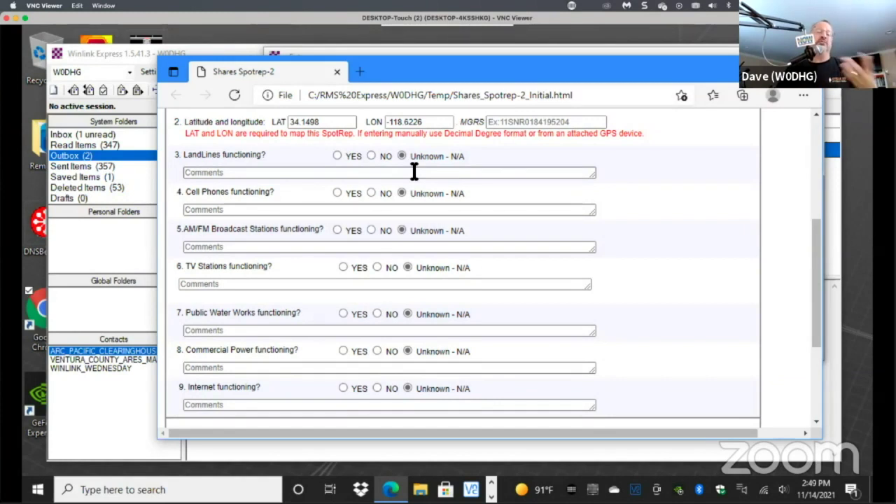
left_click(336, 155)
left_click(336, 193)
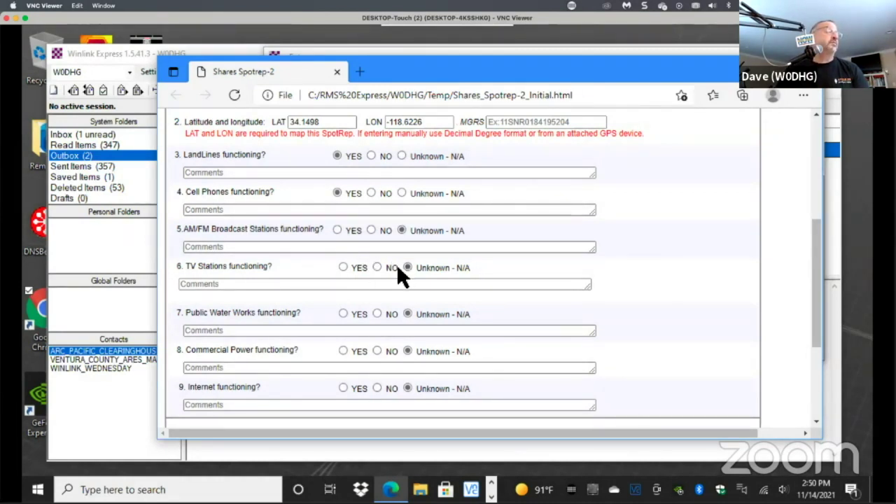
left_click(343, 313)
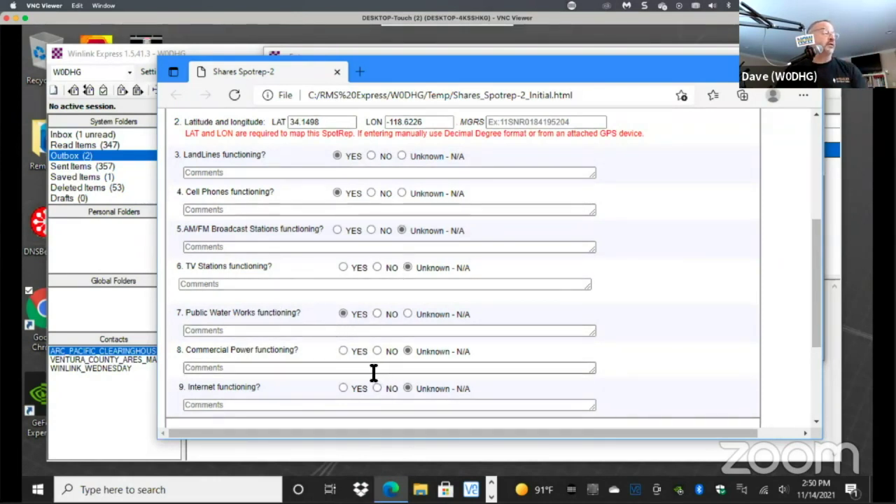
left_click(343, 351)
scroll(322, 371, "down", 1)
left_click(343, 341)
scroll(326, 374, "down", 2)
Write 'Ary other info ....' in Additional Comments and enter the contact's name, call sign and phone in POC.
left_click(288, 315)
type("Ary other indo")
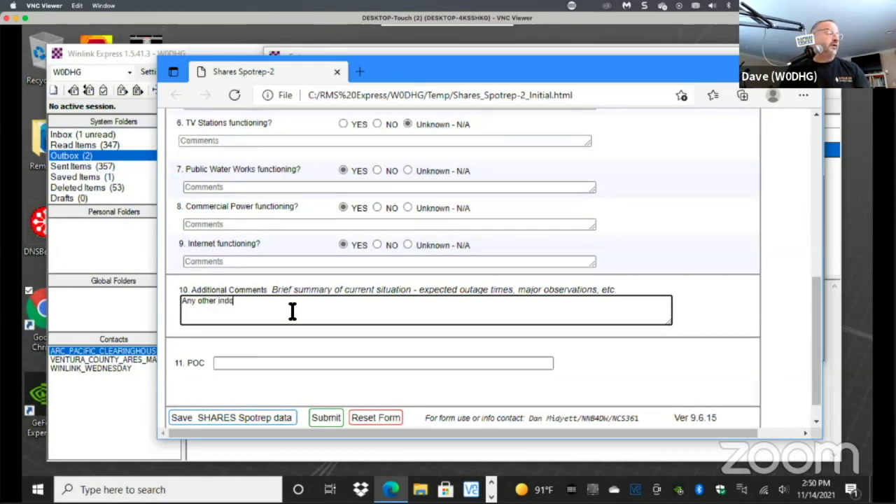
key("BackSpace")
key("BackSpace")
type("fo ....")
left_click(294, 360)
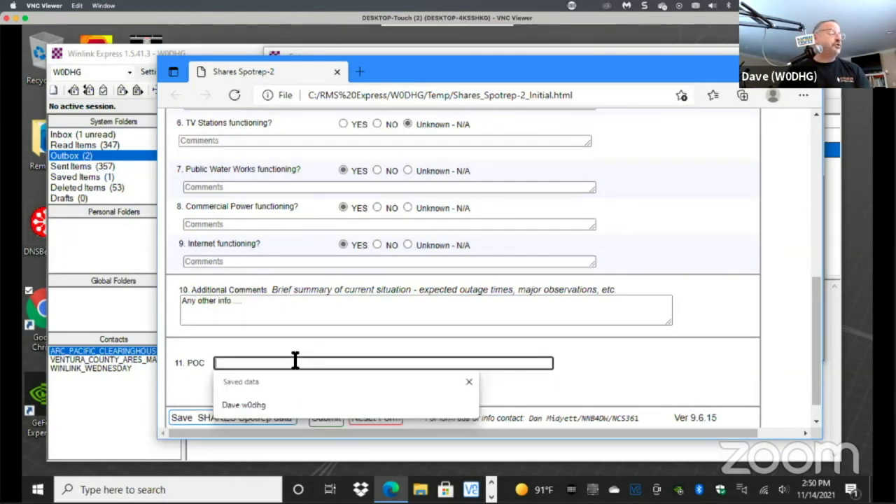
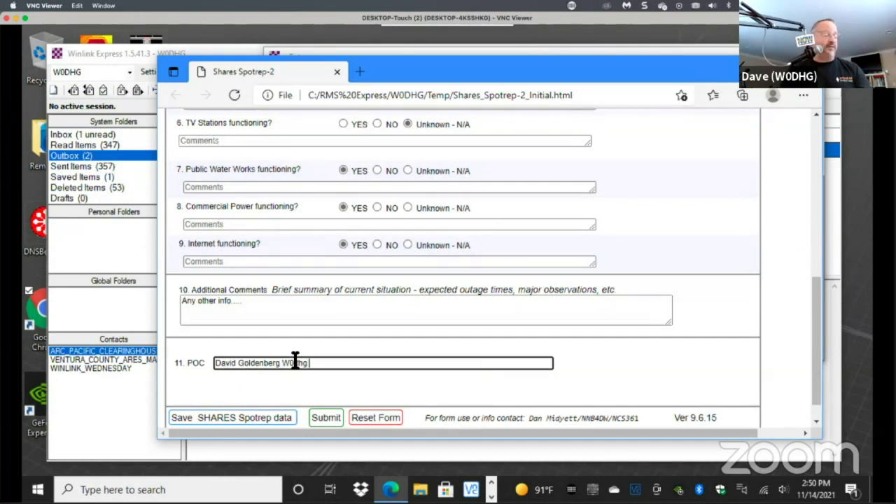
key("ctrl+v")
scroll(500, 370, "down", 1)
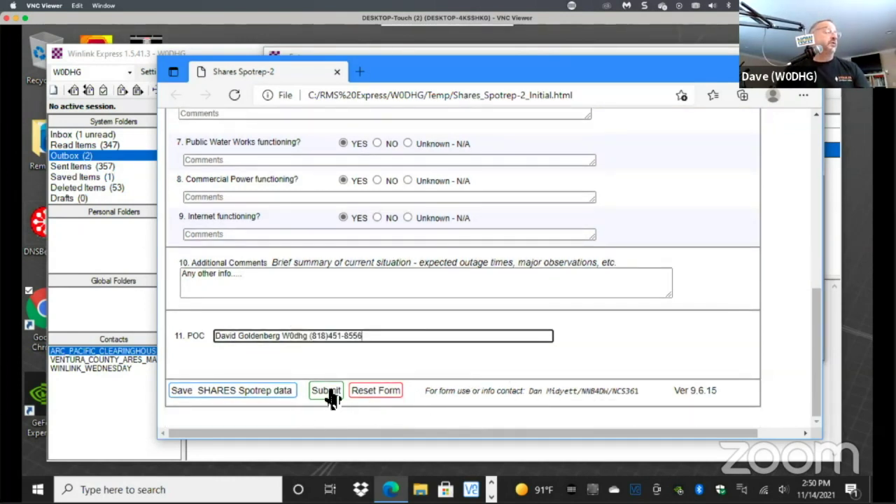
Submit the completed SPOTREP form and confirm to return to the message.
left_click(331, 395)
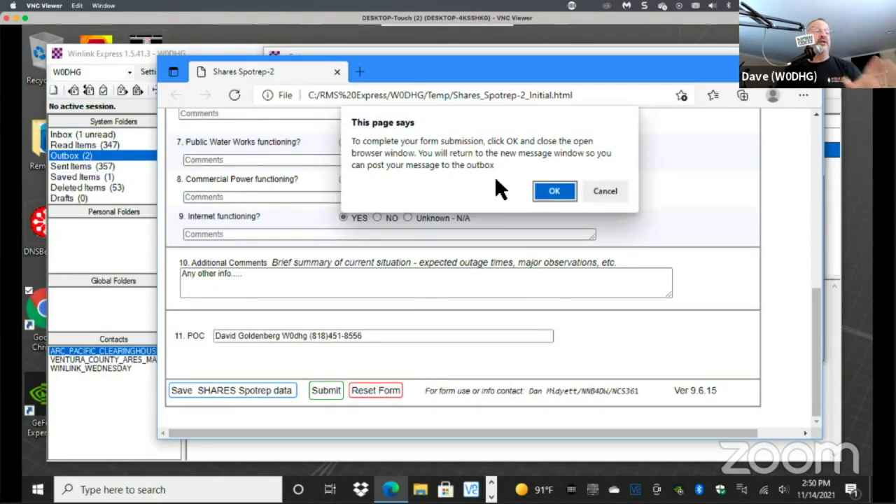
left_click(554, 191)
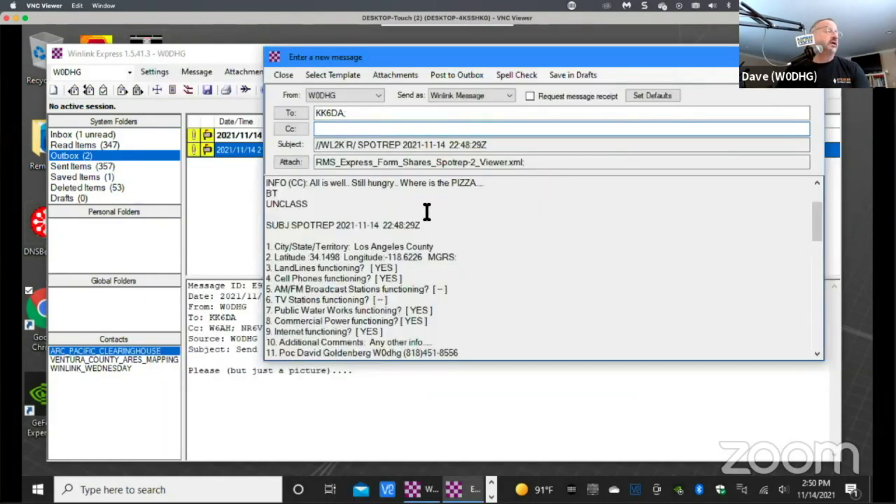
scroll(426, 212, "down", 1)
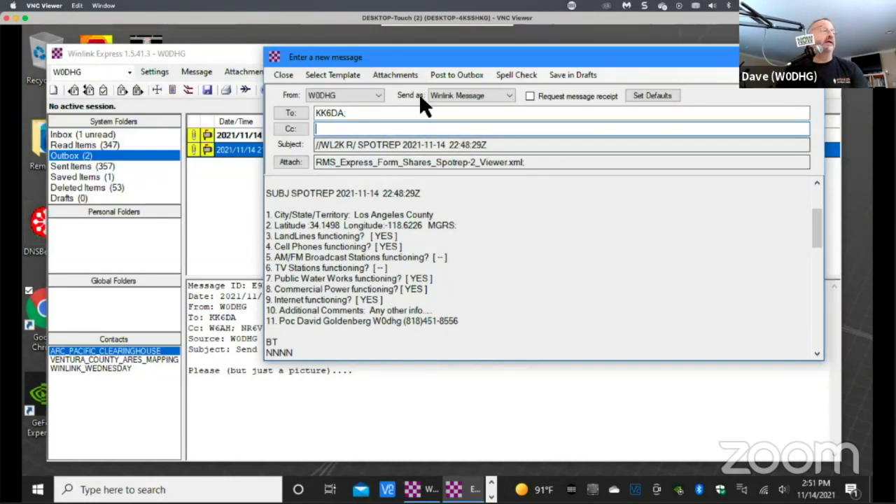
Post the SPOTREP message to the Outbox and view the three queued messages.
left_click(452, 75)
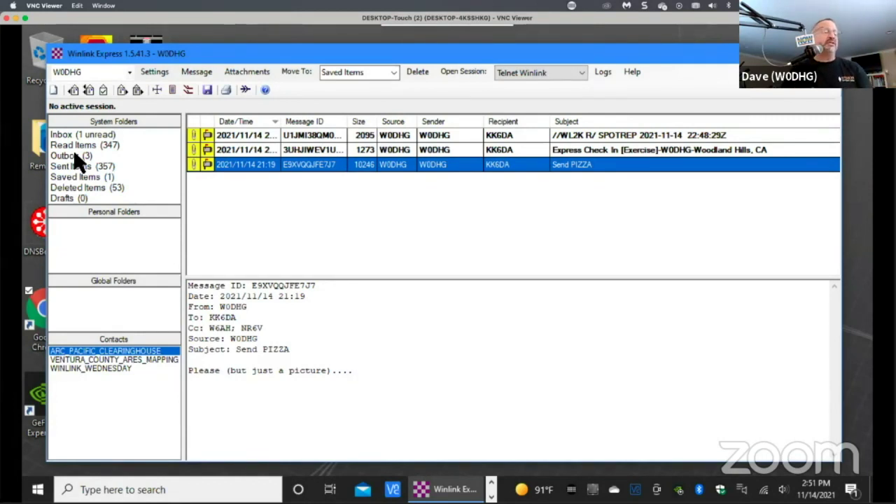
left_click(76, 154)
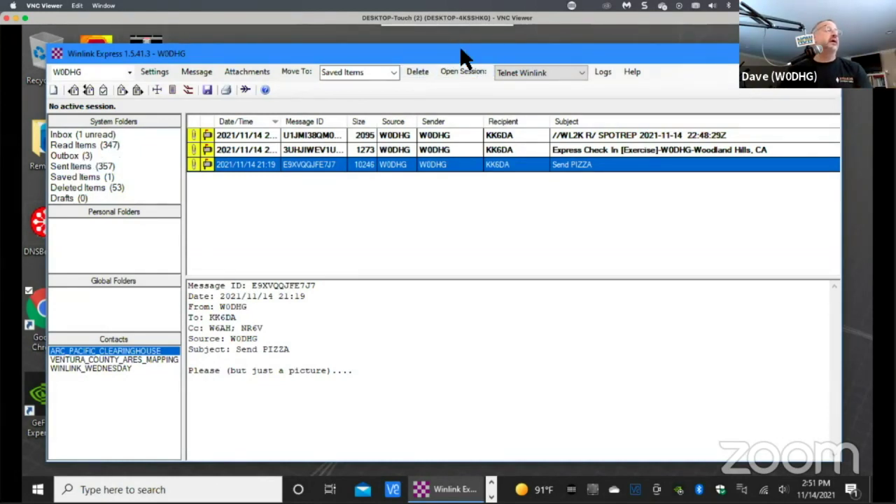
left_click_drag(459, 45, 446, 47)
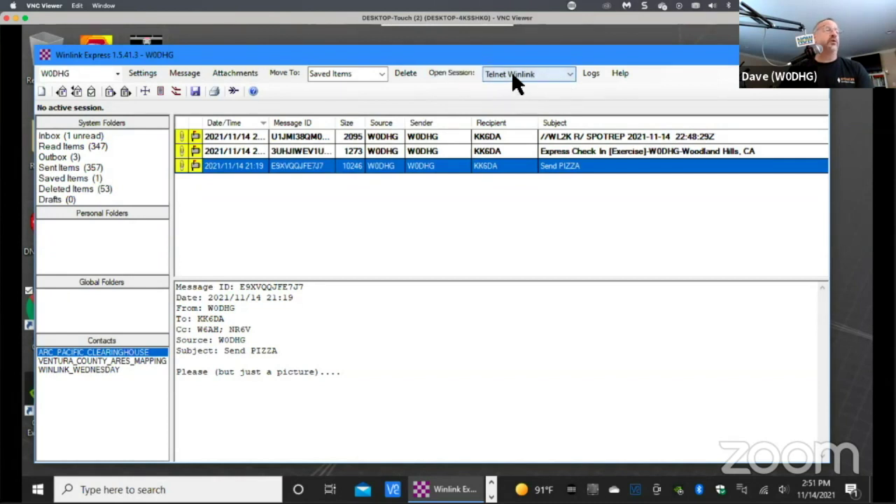
Run a Telnet Winlink session, leaving its settings unchanged, to send 3 messages and receive 1.
left_click(453, 72)
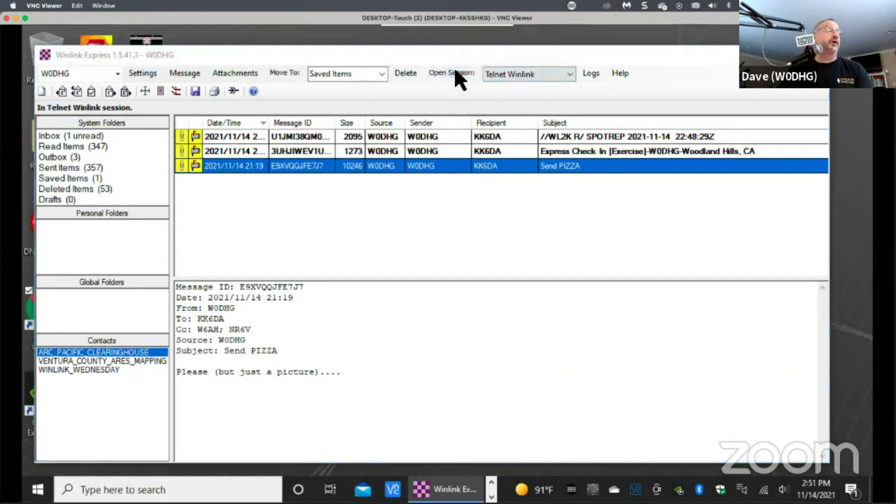
left_click_drag(524, 70, 451, 70)
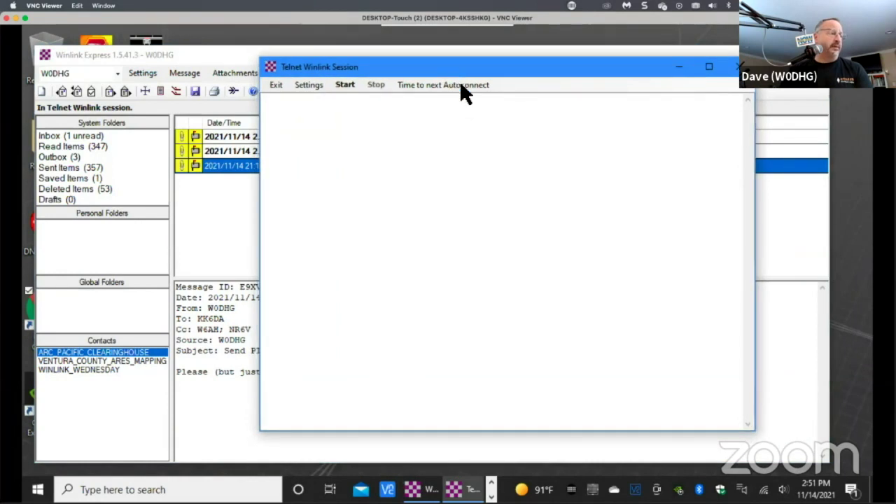
left_click(311, 86)
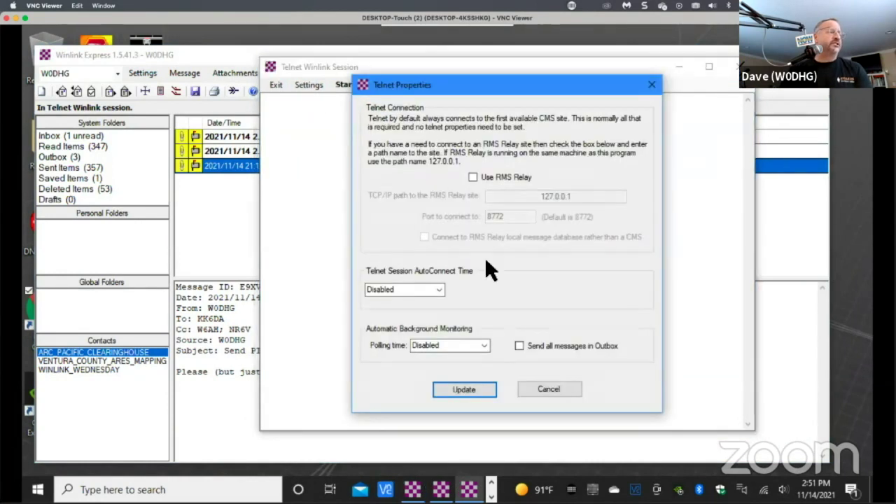
left_click(548, 390)
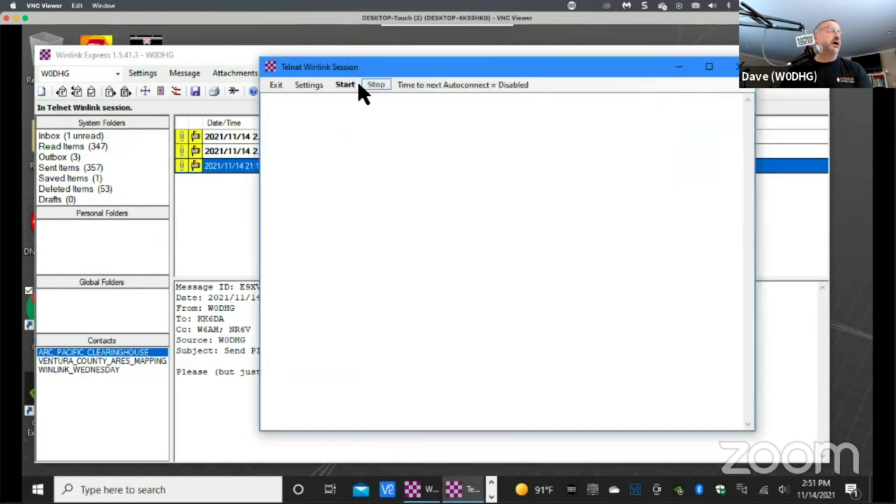
left_click(344, 86)
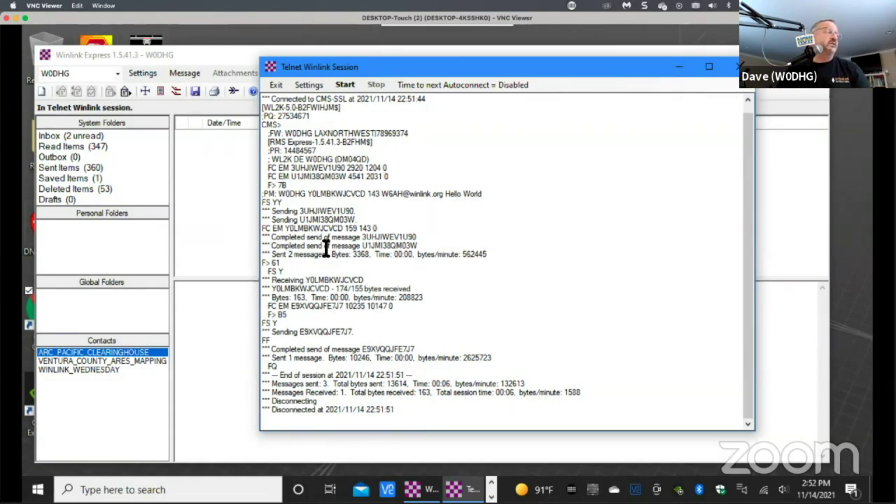
Close the session, confirm the Outbox is empty, and read the SPOTREP acknowledgement and Hello World messages.
left_click(272, 85)
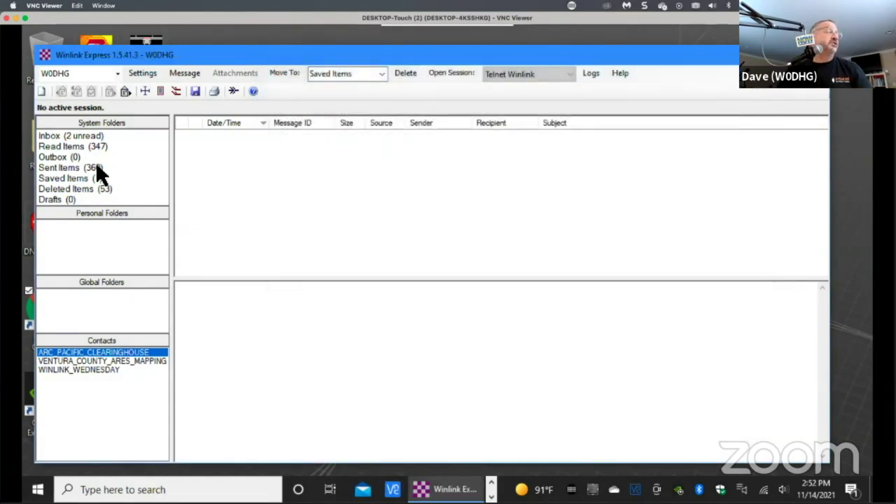
left_click(63, 158)
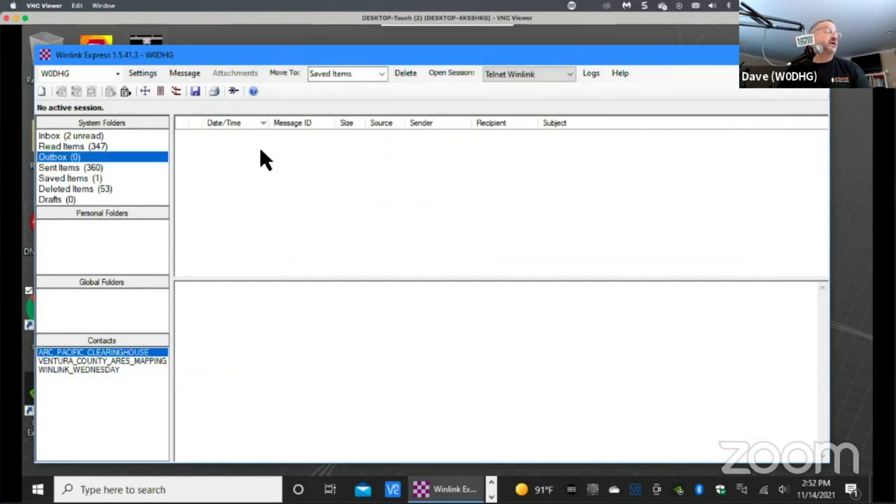
left_click(56, 133)
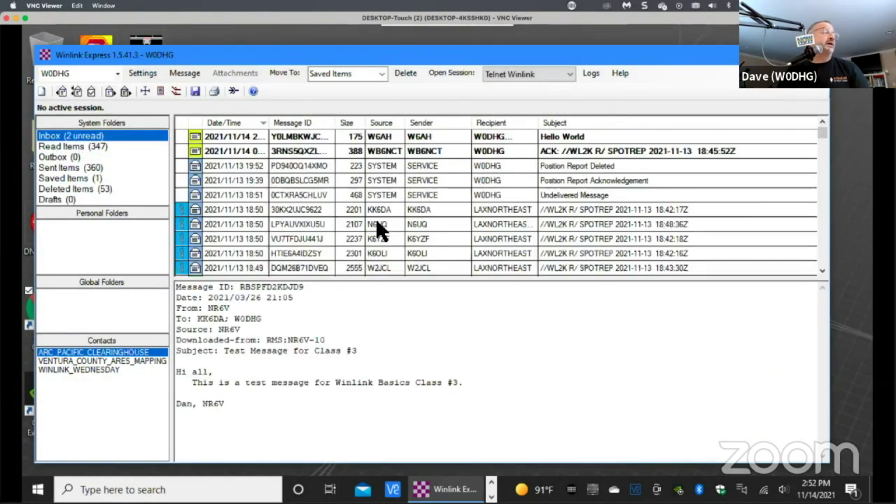
left_click(410, 150)
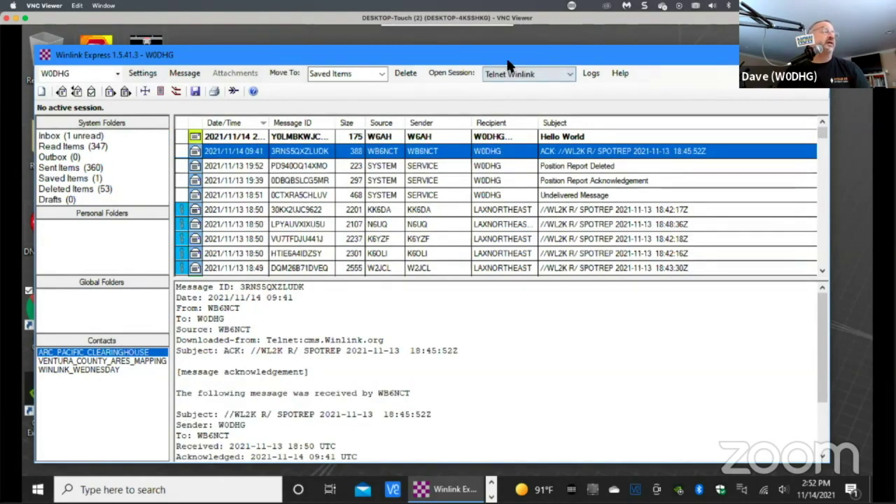
left_click(413, 137)
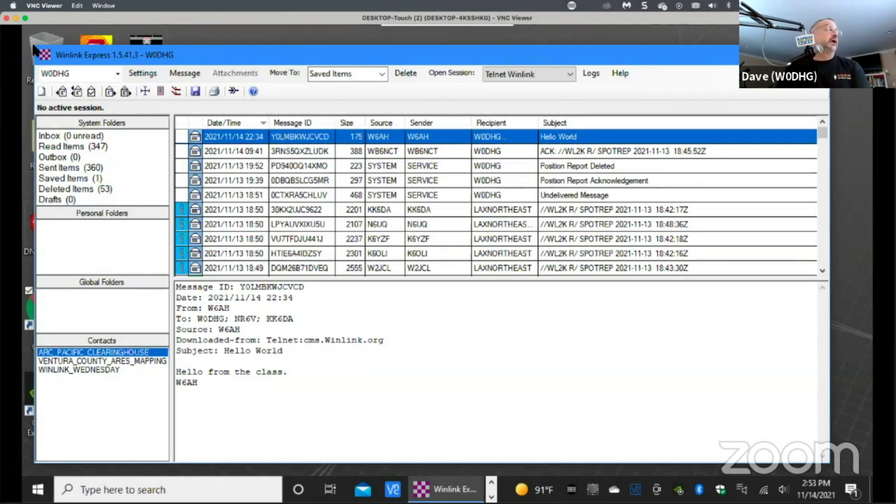
left_click_drag(252, 51, 277, 49)
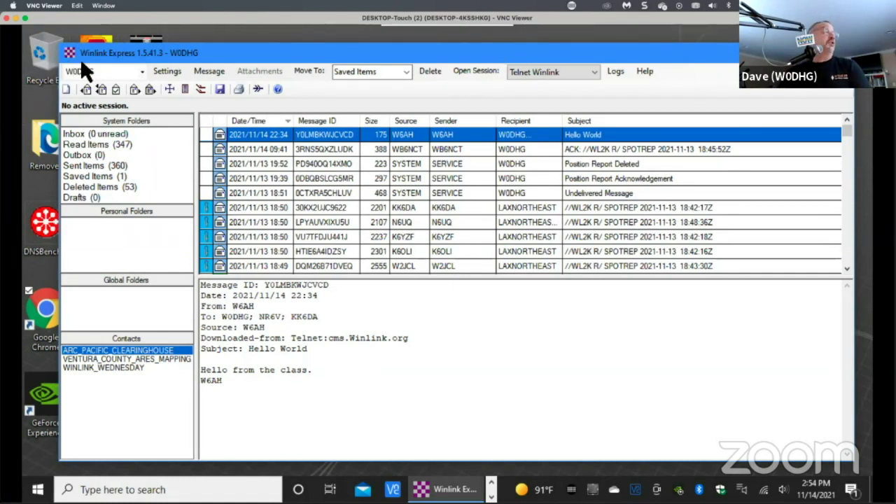
Start a new message from the Message menu.
left_click(209, 72)
left_click(236, 56)
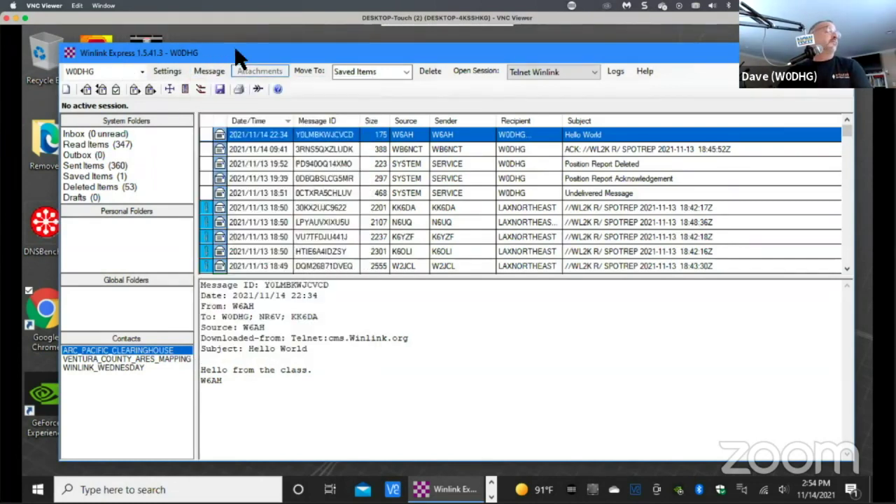
left_click(206, 70)
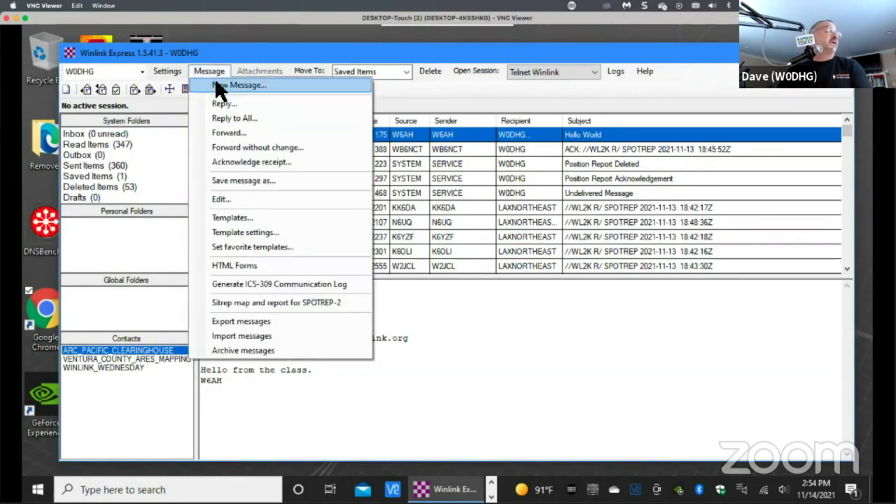
left_click(217, 85)
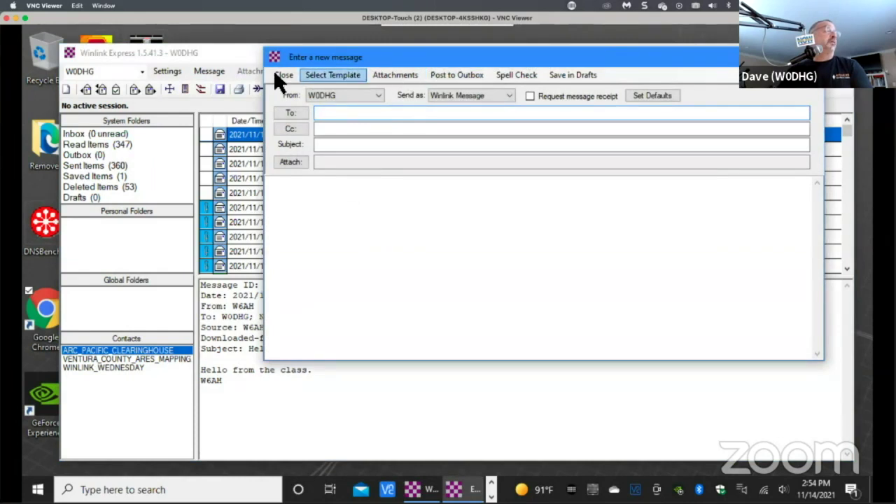
Open the LAX Resource Request.txt template from Standard Templates > CA STATE Forms > LA COUNTY Forms.
left_click(331, 76)
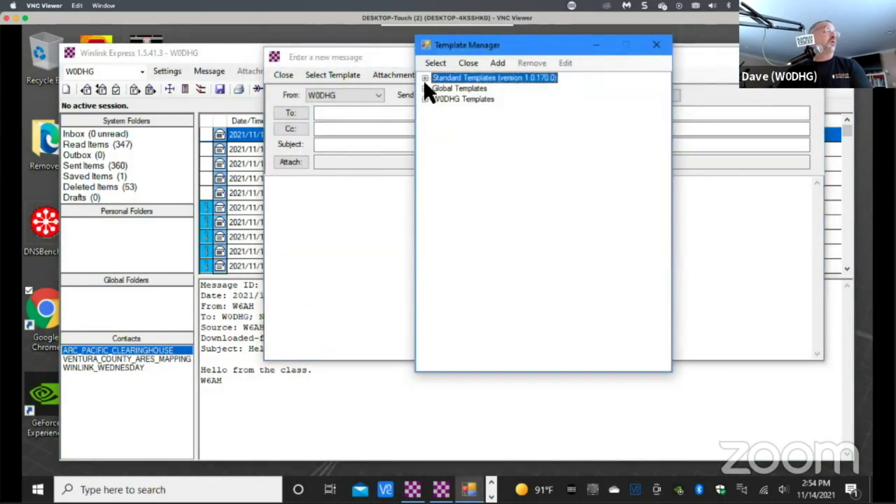
left_click(425, 77)
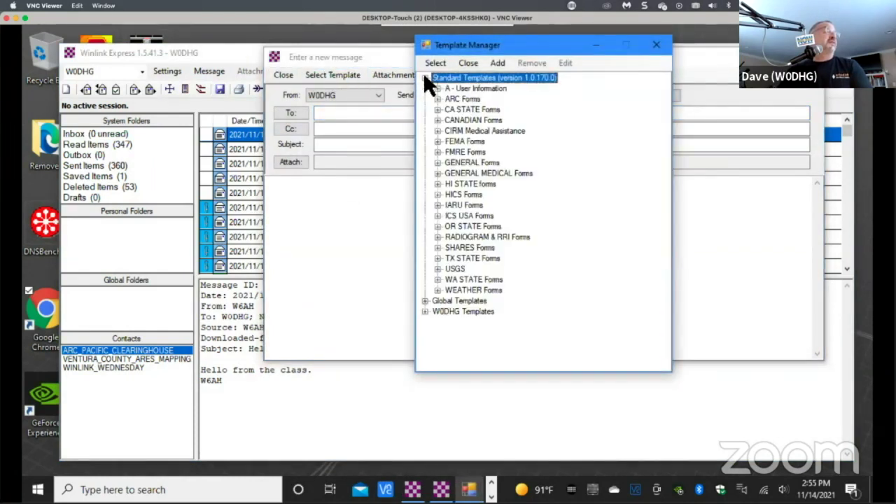
left_click(438, 110)
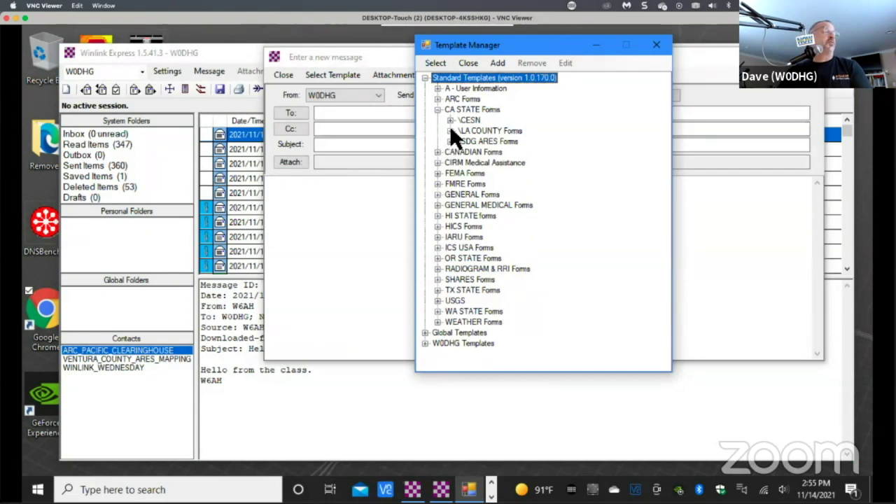
left_click(450, 131)
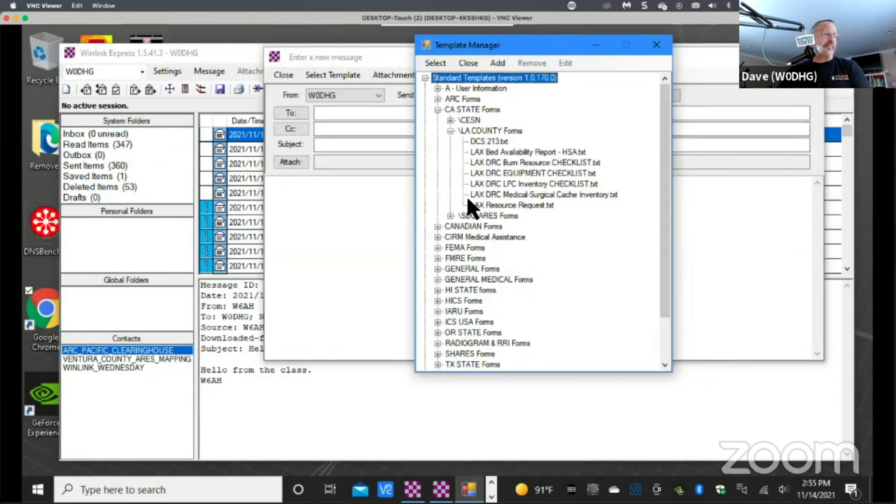
double_click(509, 204)
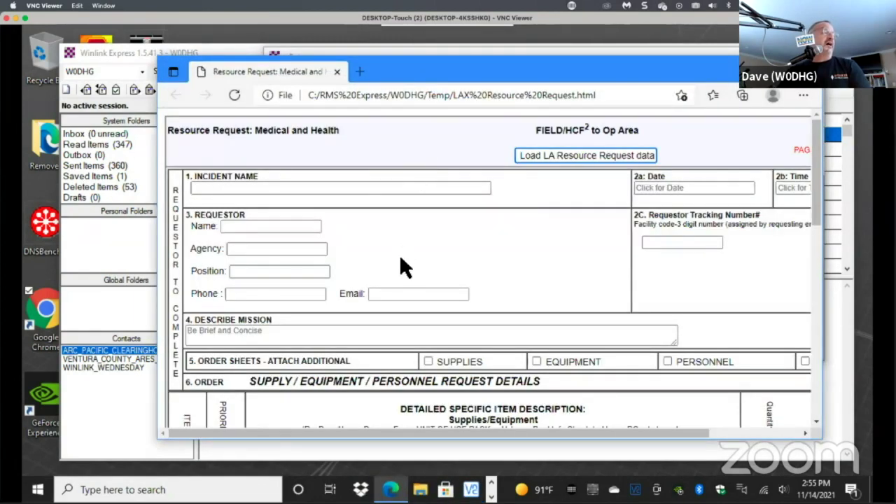
Maximise the Edge window and scroll through the blank Resource Request: Medical and Health form.
scroll(474, 271, "down", 3)
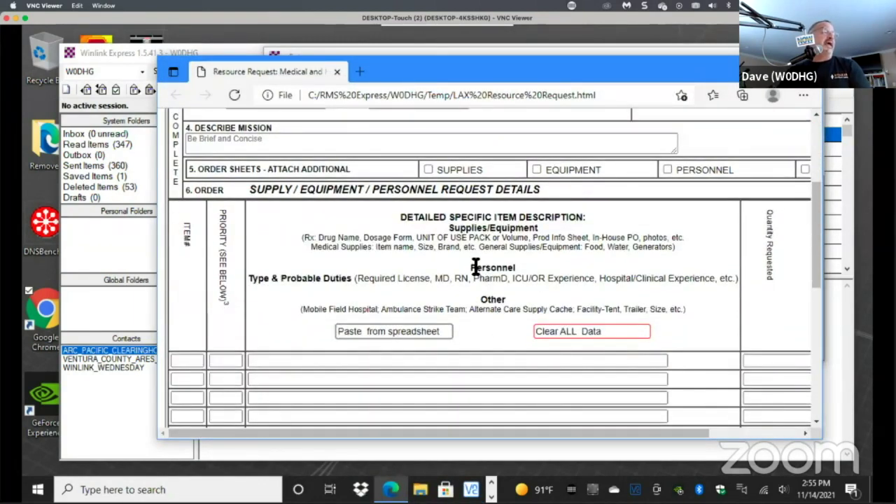
scroll(474, 263, "up", 3)
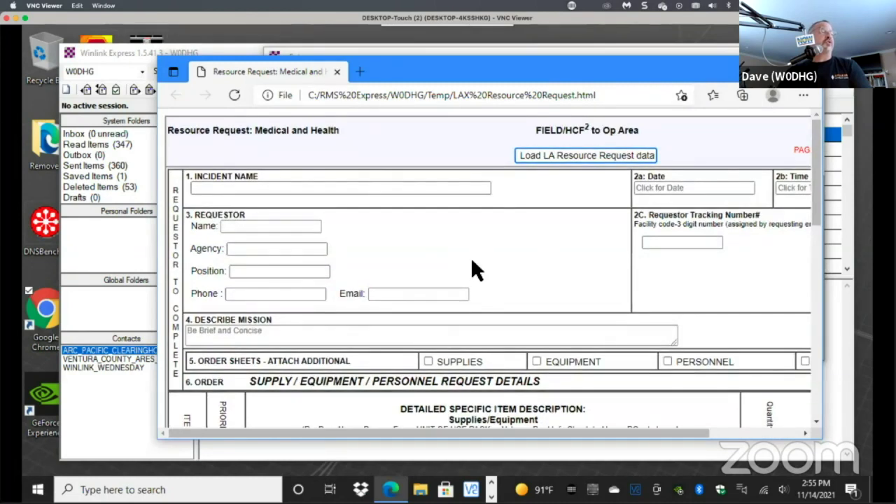
double_click(378, 70)
scroll(315, 296, "down", 3)
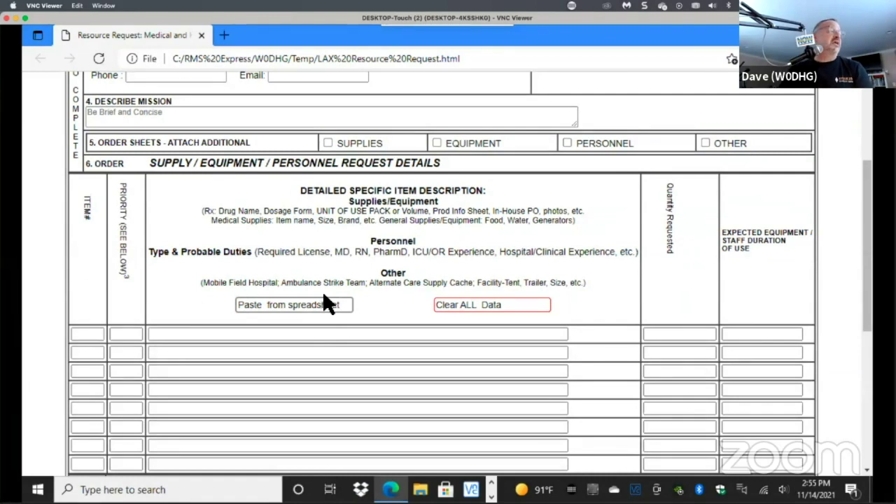
scroll(322, 290, "down", 2)
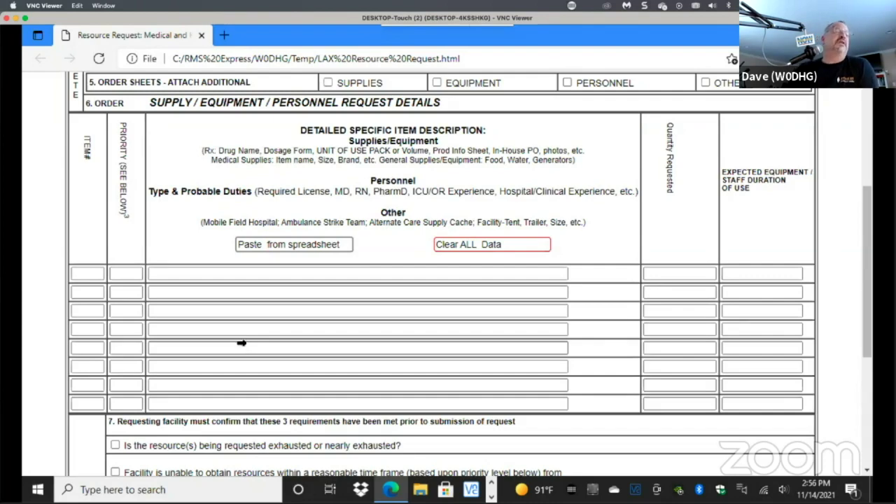
scroll(569, 346, "down", 4)
scroll(571, 345, "up", 10)
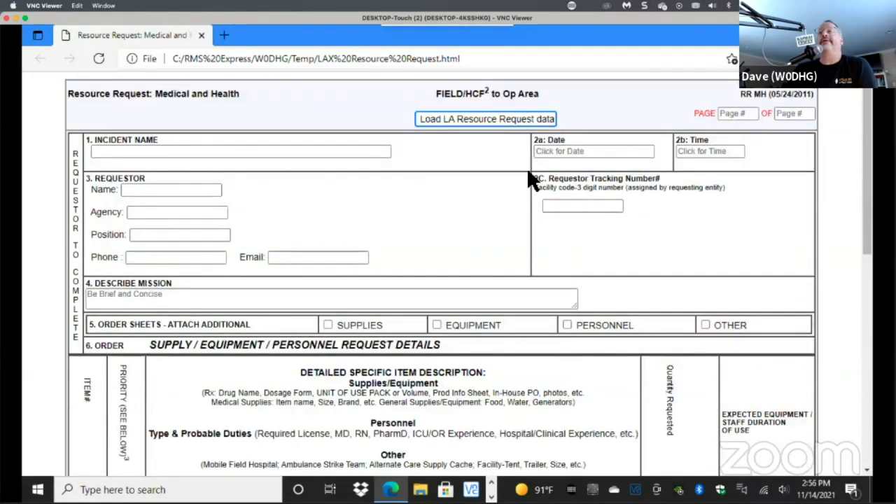